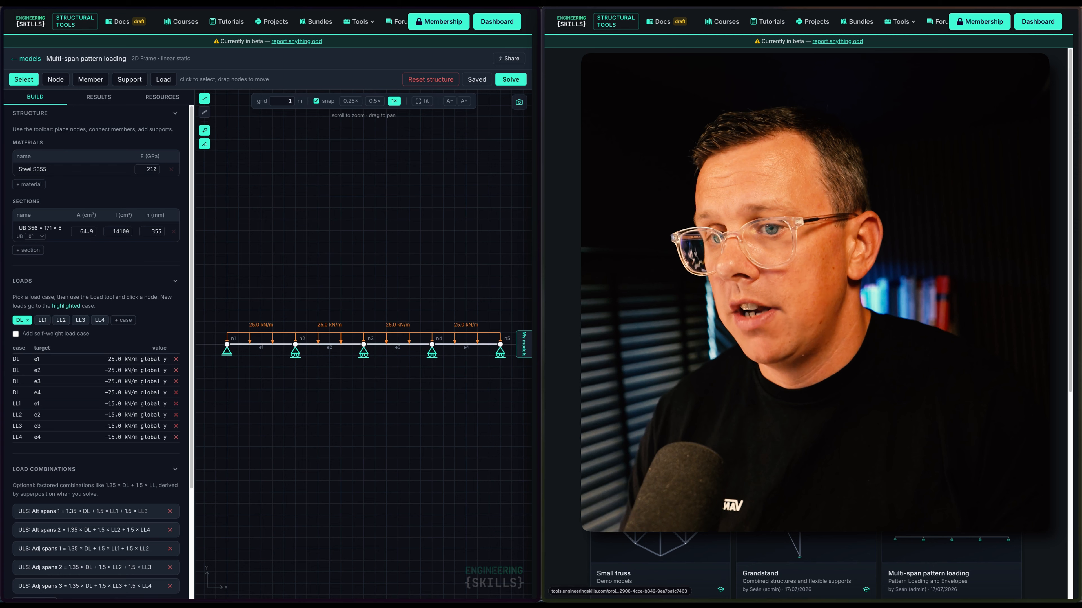
Open the Demo models project and create a new 2D Frame model named 'Pattern loading'
click(1005, 291)
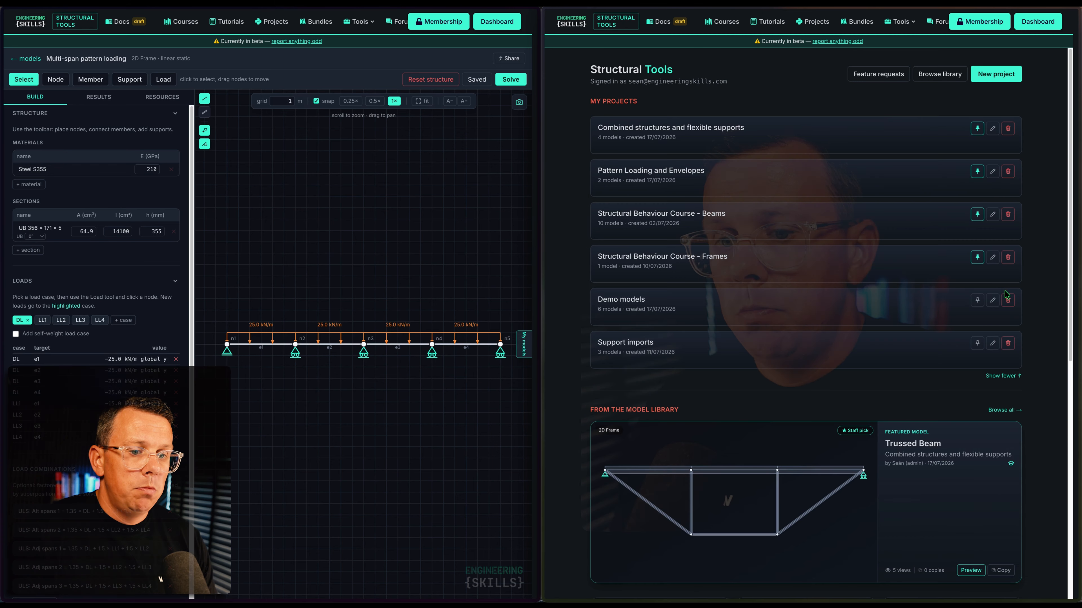
click(624, 302)
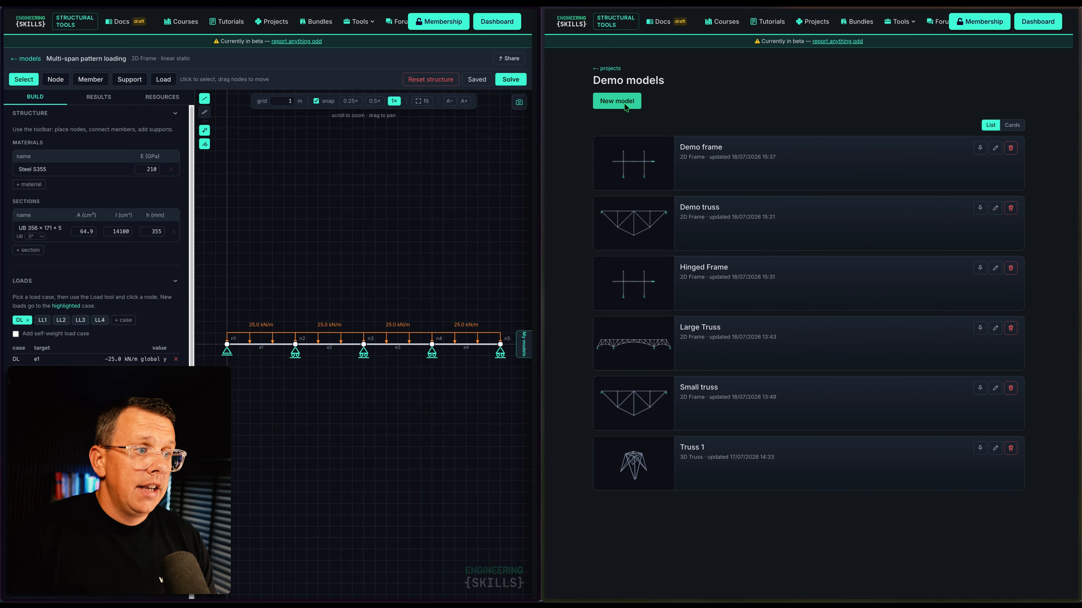
click(625, 103)
drag(783, 330, 719, 332)
text(Pat)
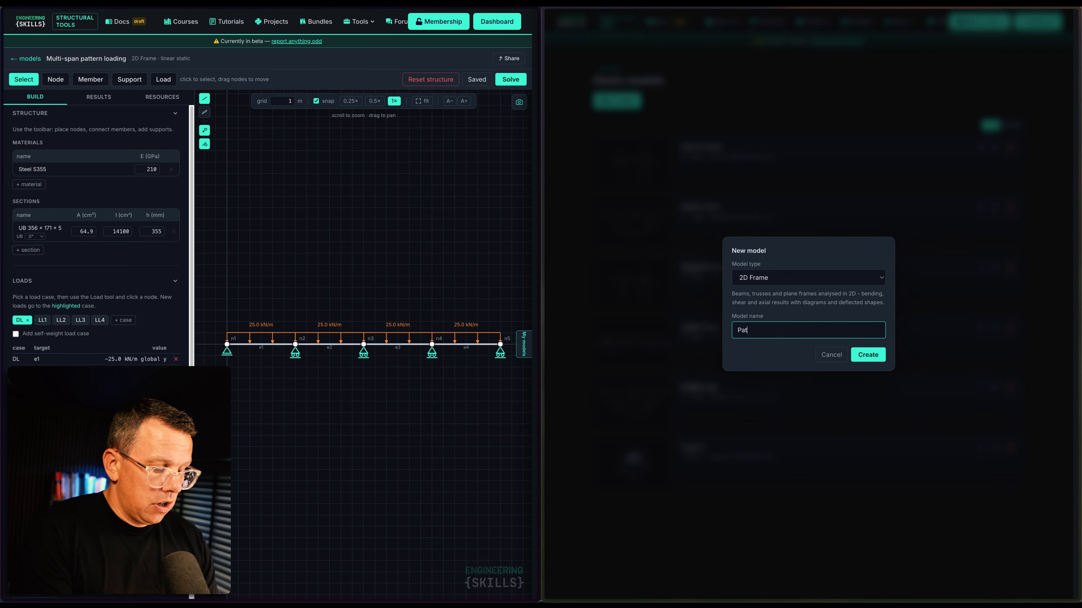
text(tern loadin)
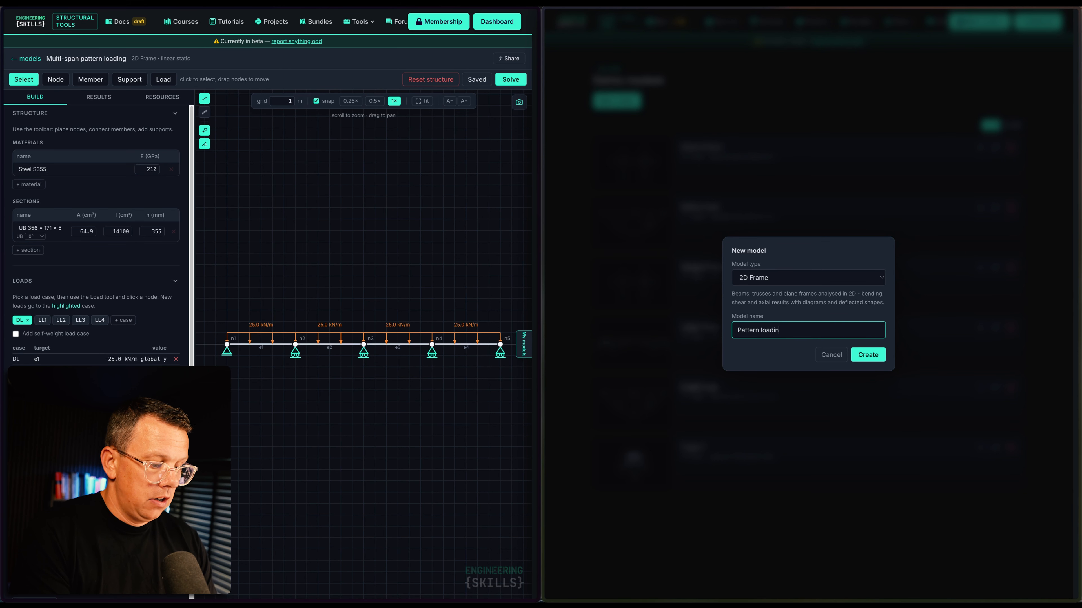
text(g 1)
click(867, 355)
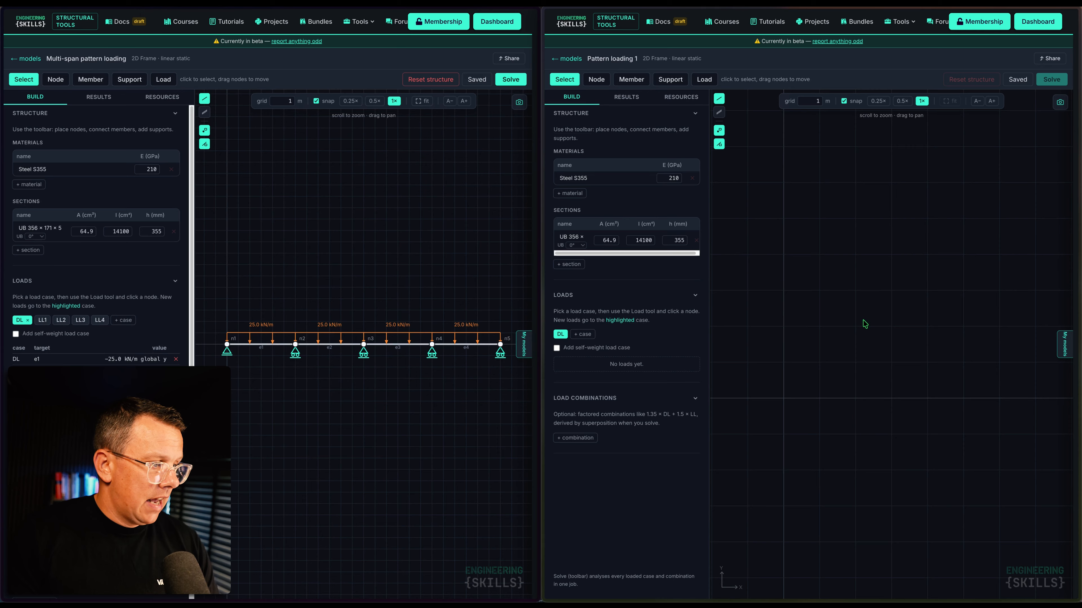
Set the grid spacing to 6 m
double_click(810, 100)
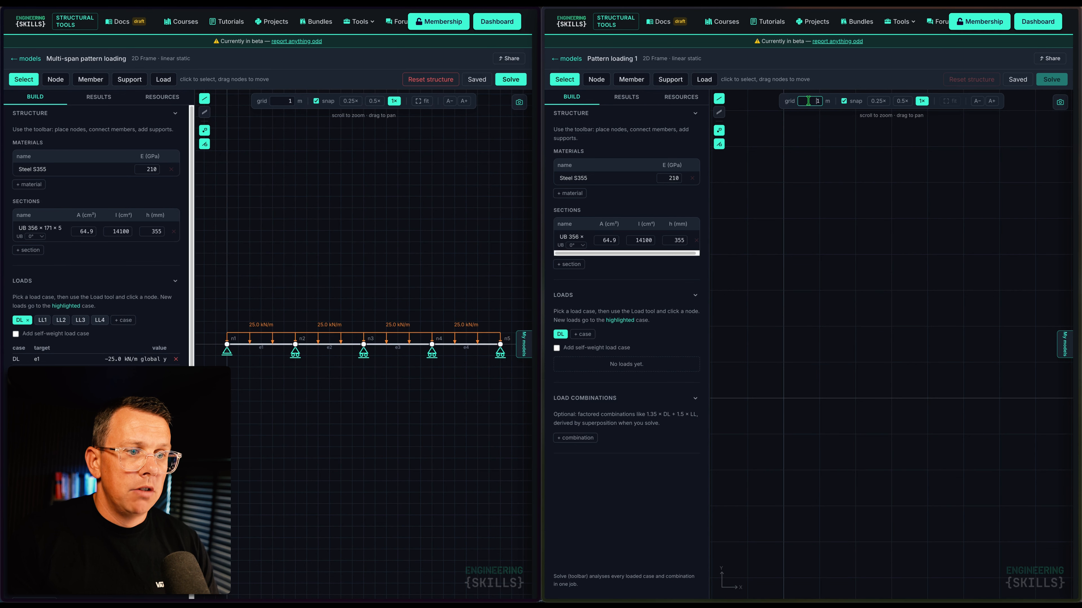
text(6)
key(Return)
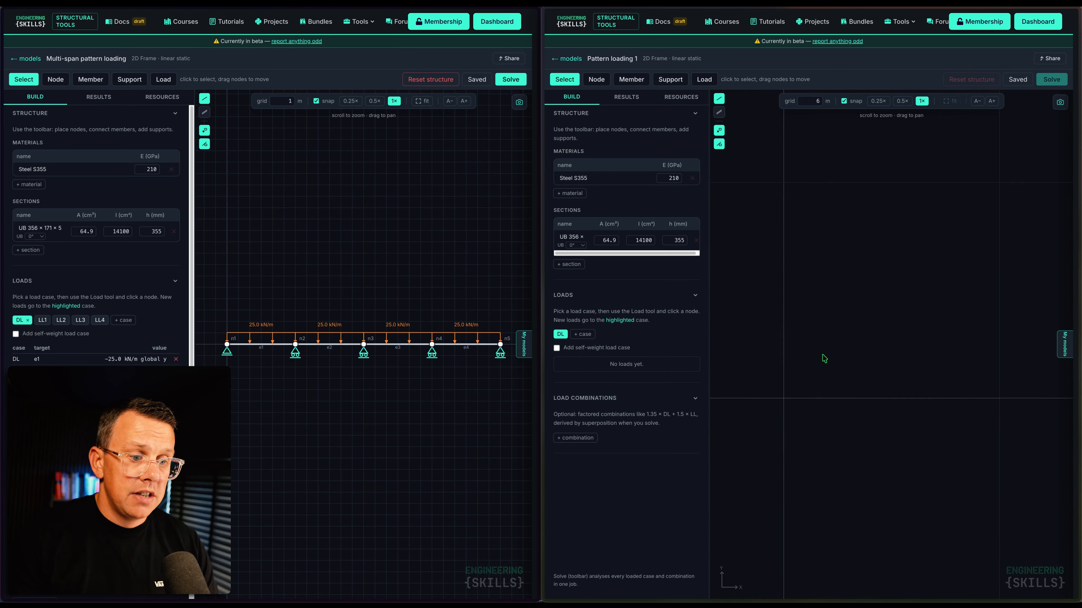
scroll(771, 379, down, 5)
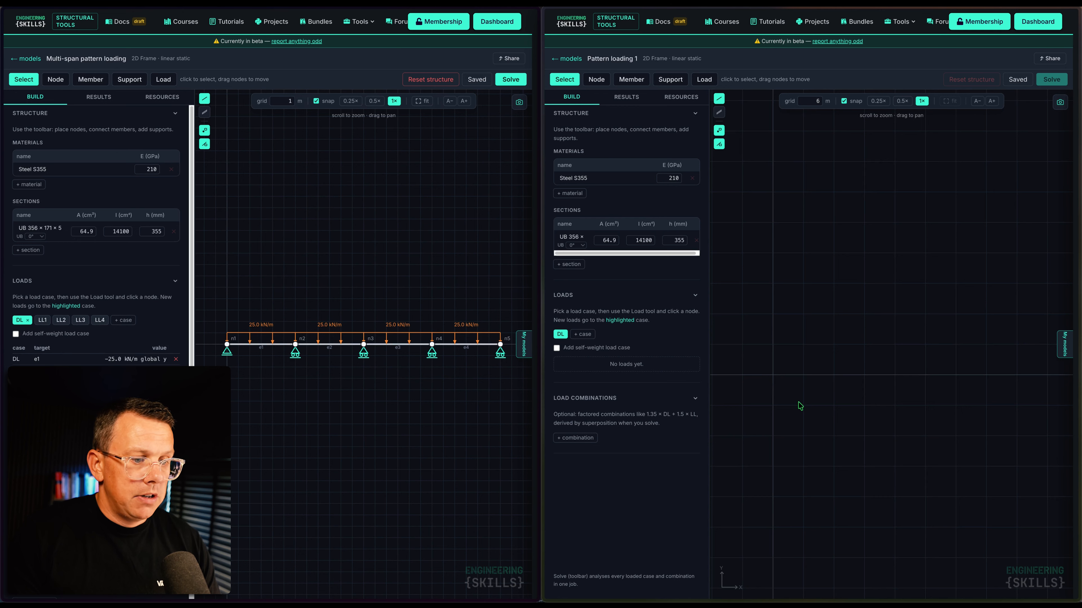
Place nodes n1–n5 along the x-axis at x = 0, 6, 12, 18 and 24 m
click(598, 79)
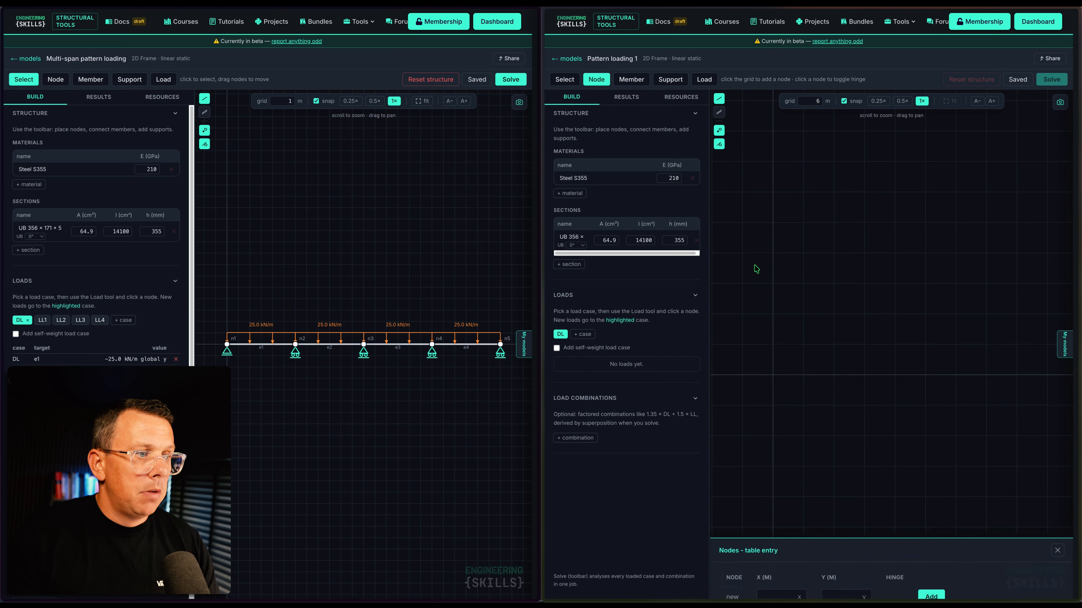
click(772, 375)
click(803, 375)
click(834, 375)
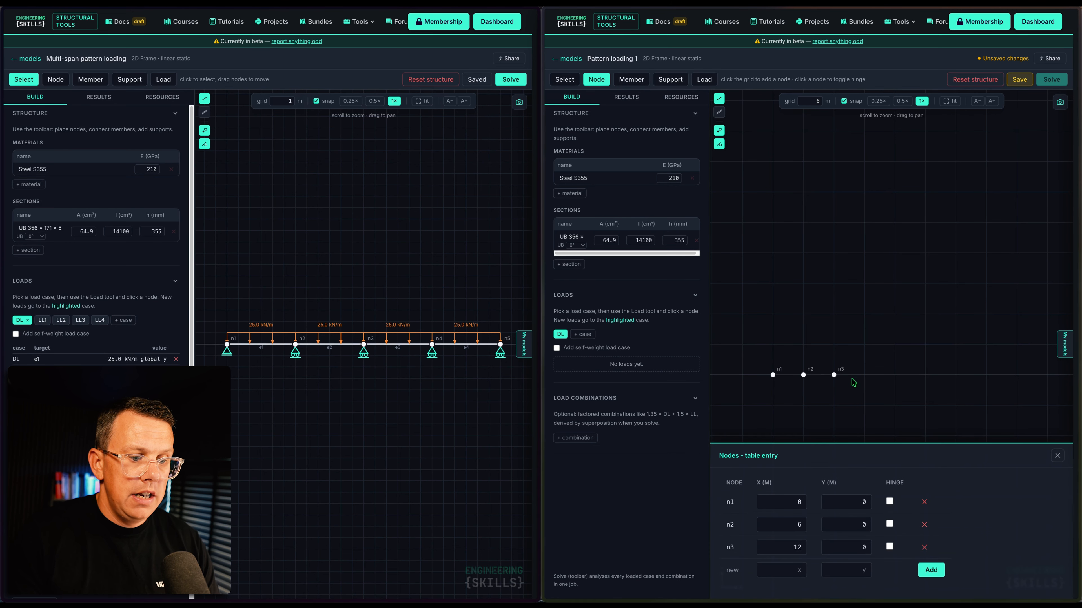
click(865, 378)
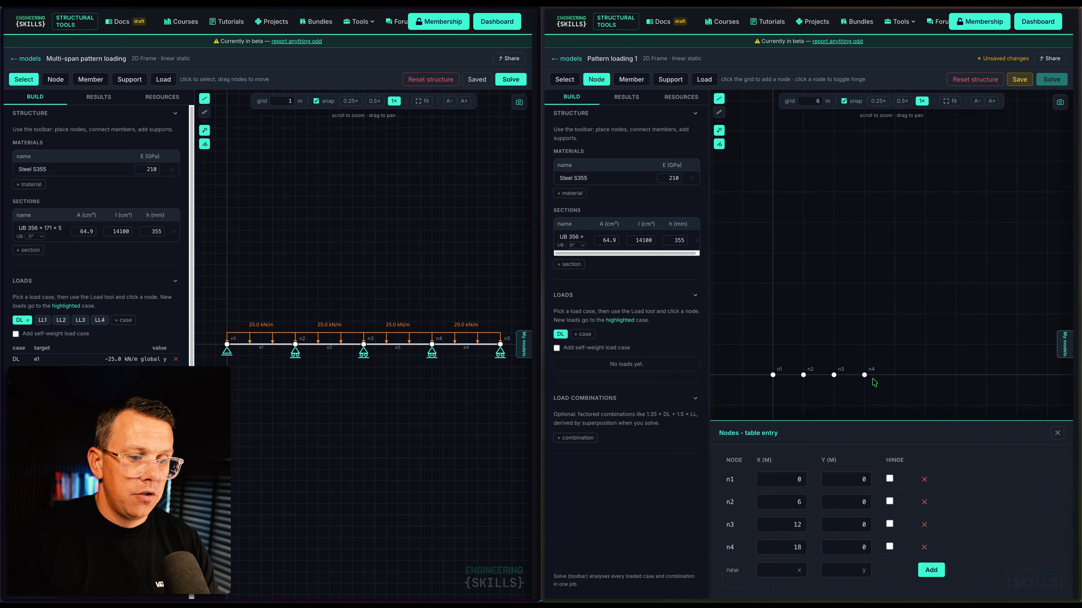
click(895, 374)
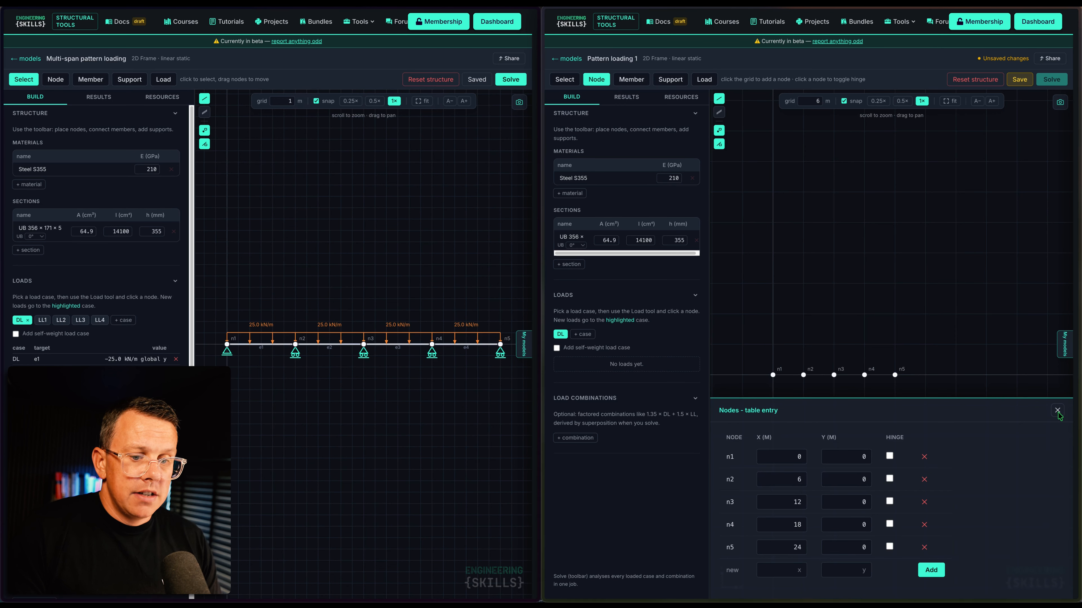
Connect consecutive nodes with members e1, e2, e3 and e4
click(631, 79)
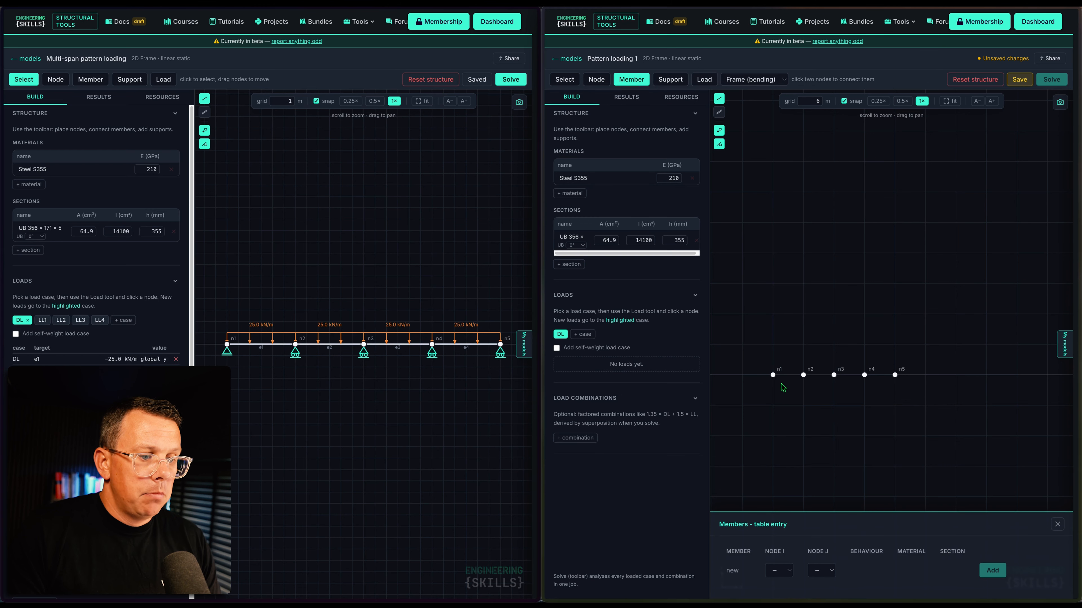
click(773, 375)
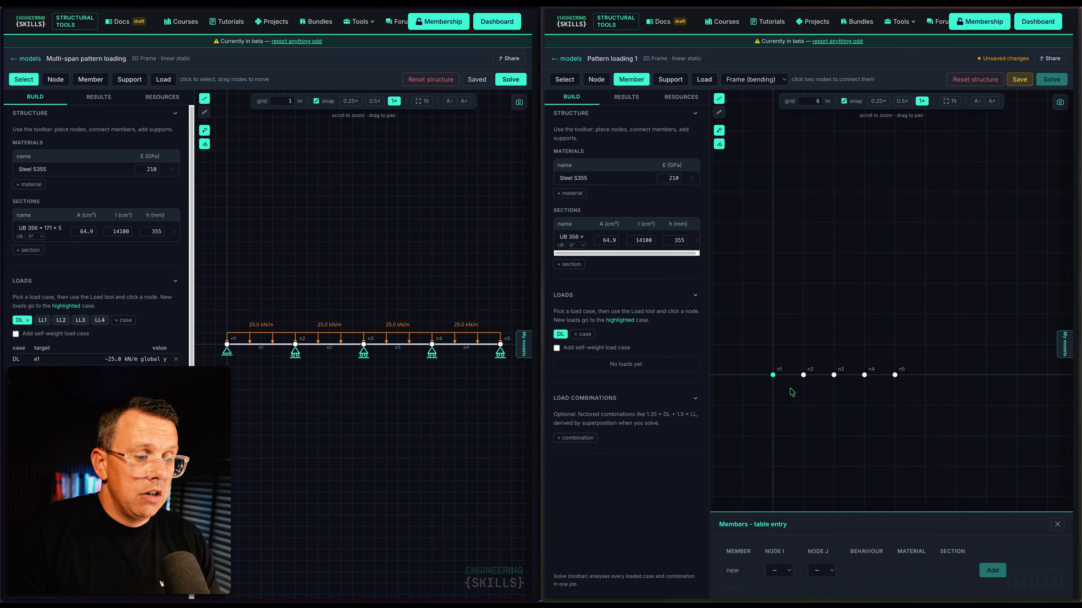
click(803, 376)
click(834, 376)
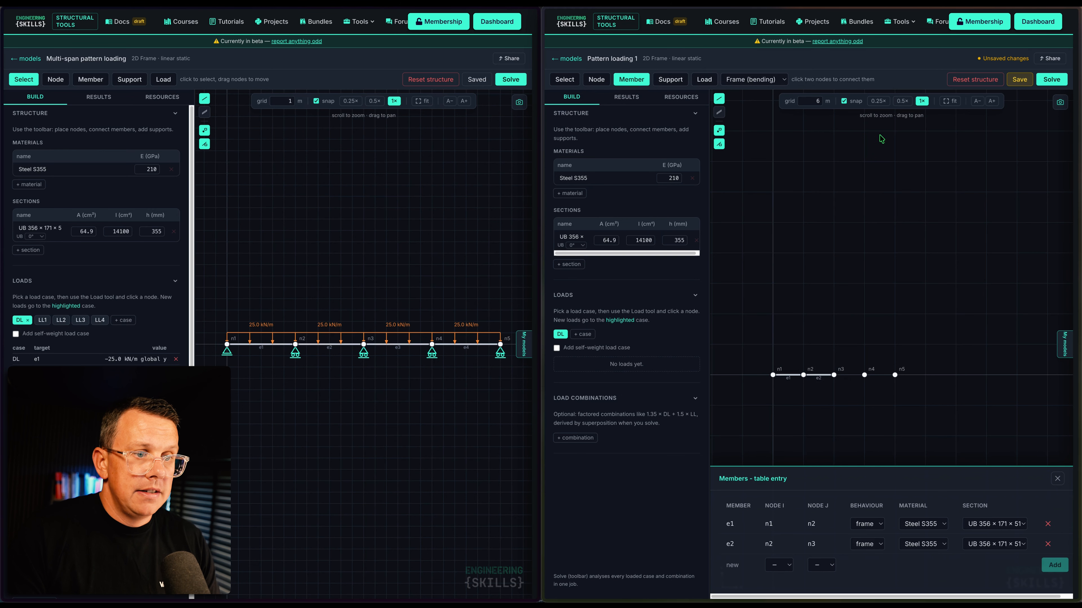
click(949, 102)
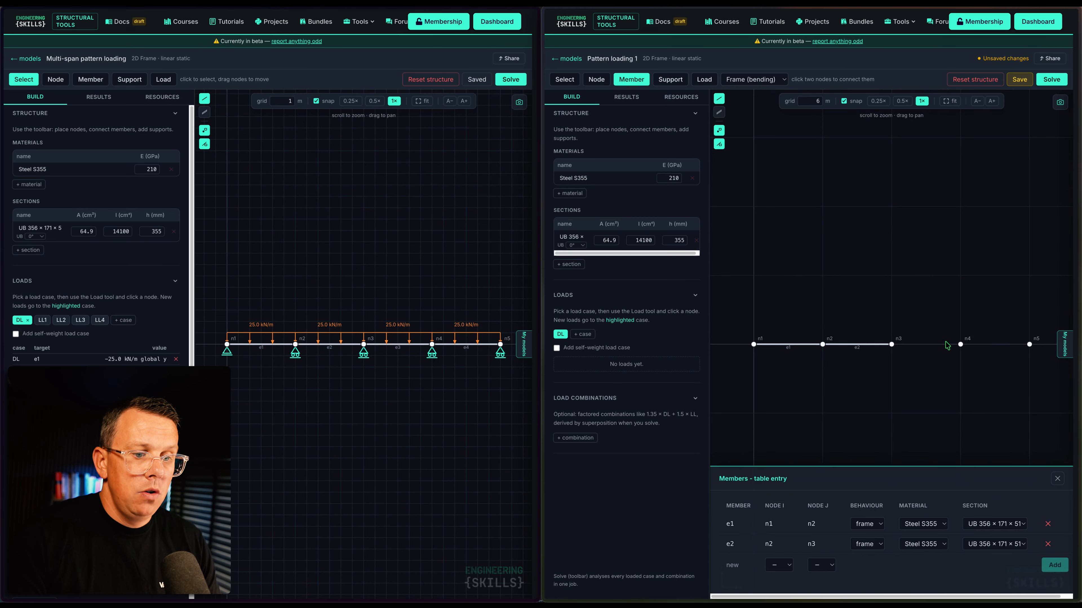
click(960, 344)
click(1029, 344)
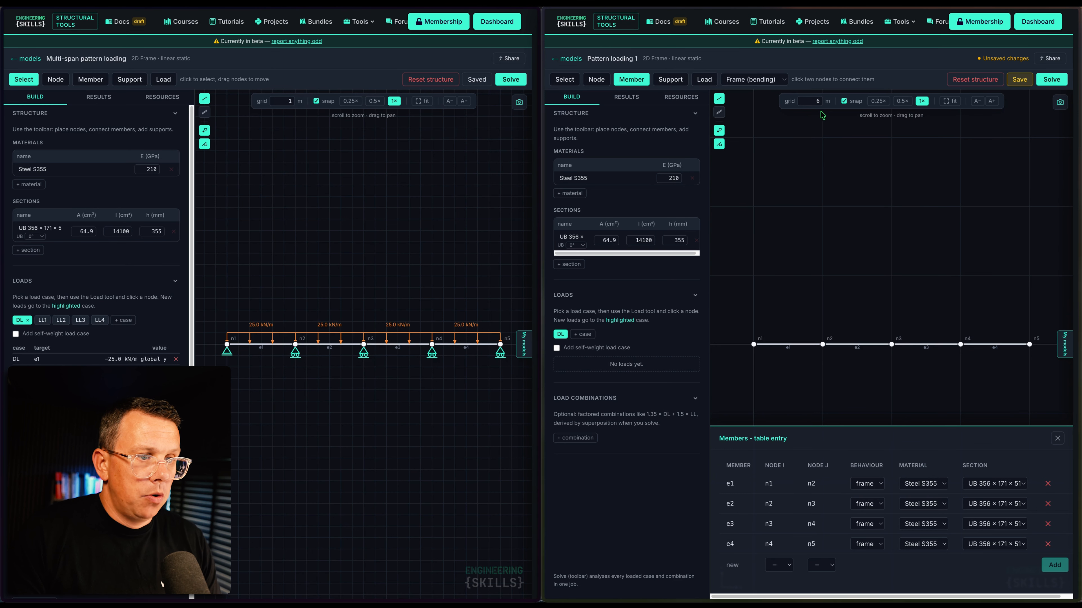
click(671, 80)
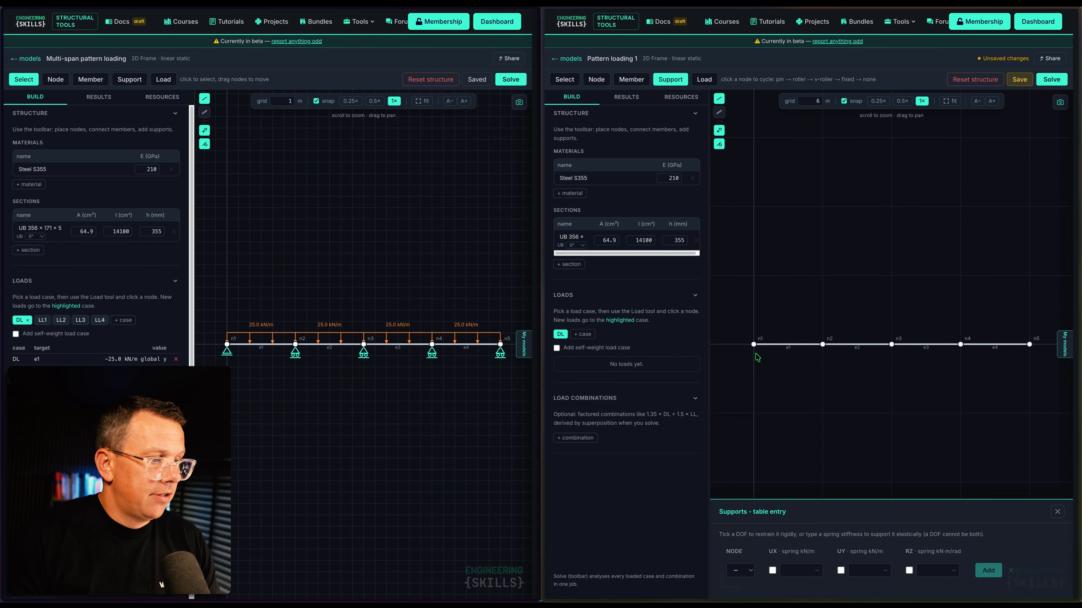
Give node n1 a pin support and nodes n2, n3, n4 and n5 roller supports
click(754, 345)
click(823, 346)
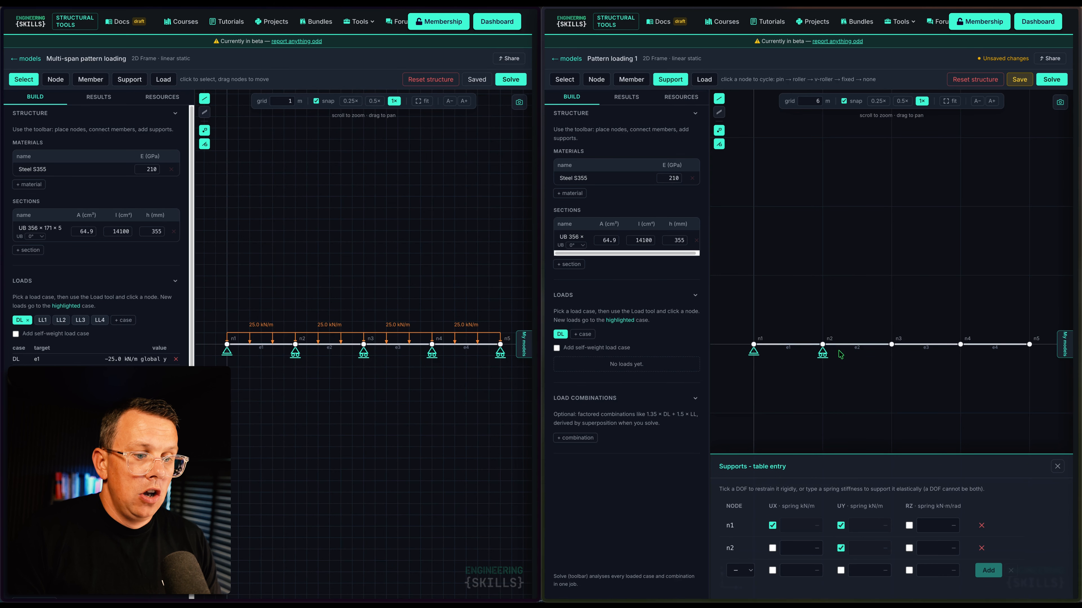
click(891, 345)
click(960, 345)
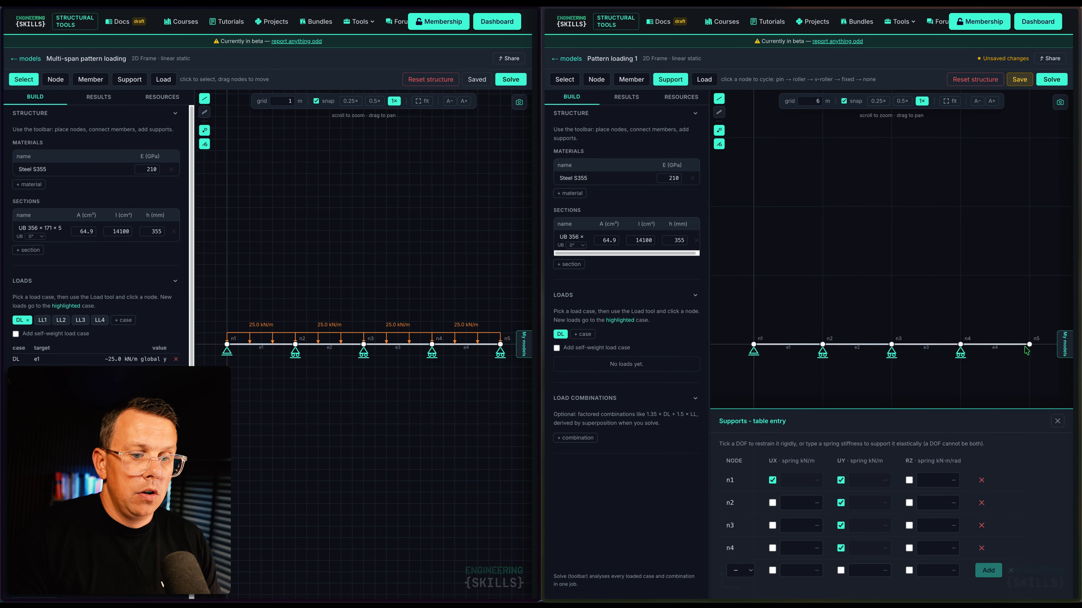
click(1030, 345)
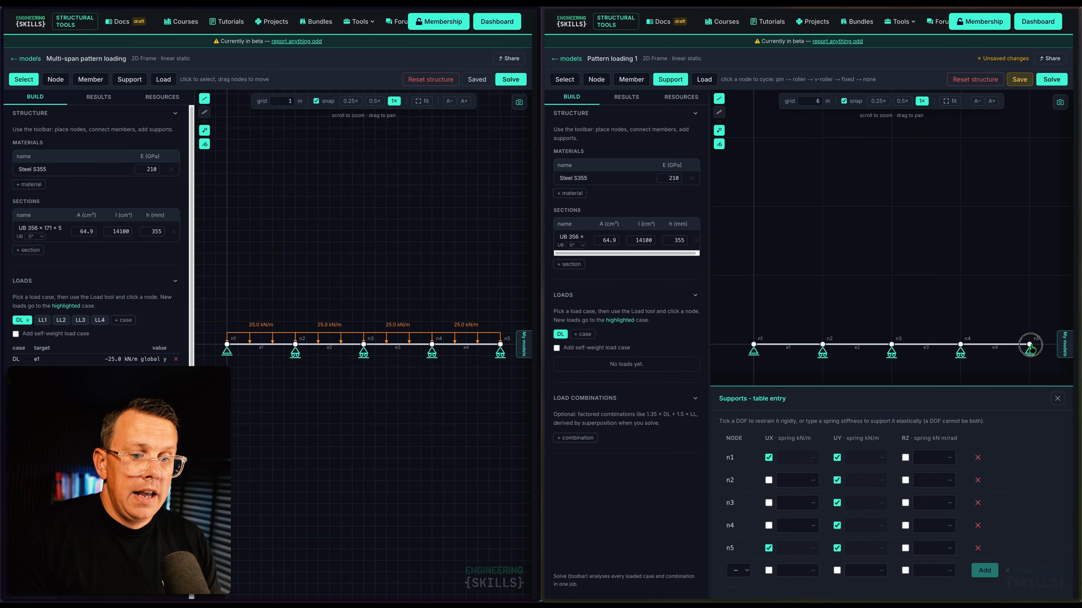
click(1057, 398)
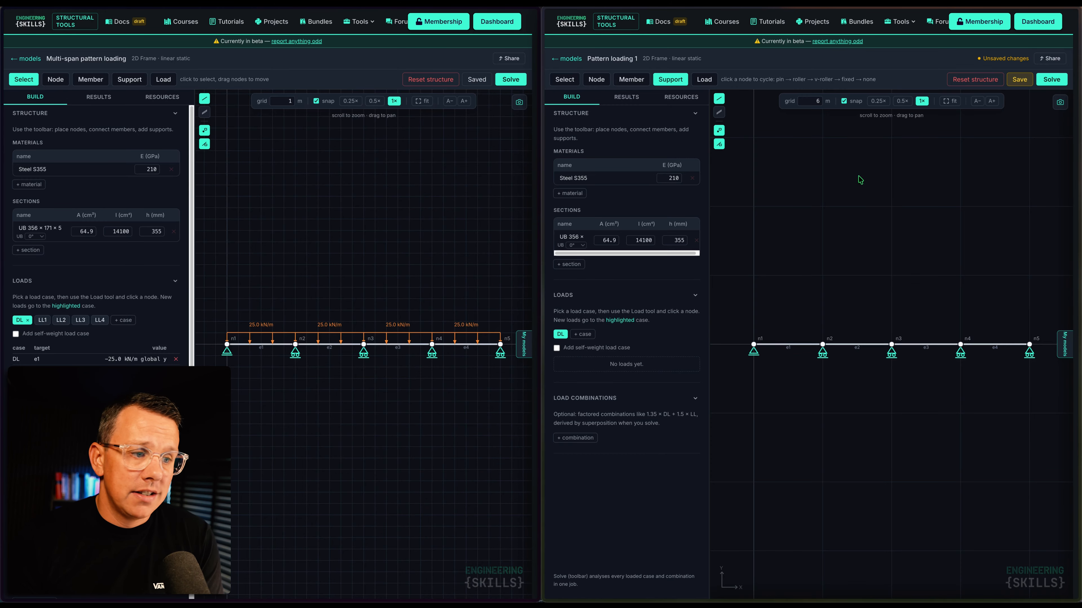
click(707, 80)
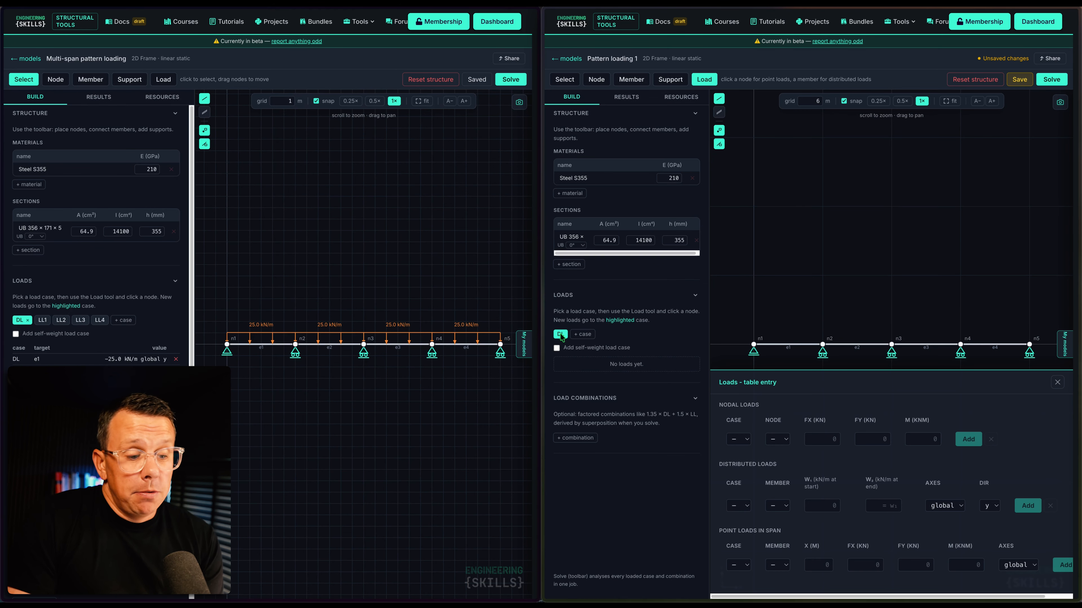
Add a −25 kN/m DL distributed load to a beam span from the loads table
click(744, 505)
click(744, 517)
click(778, 506)
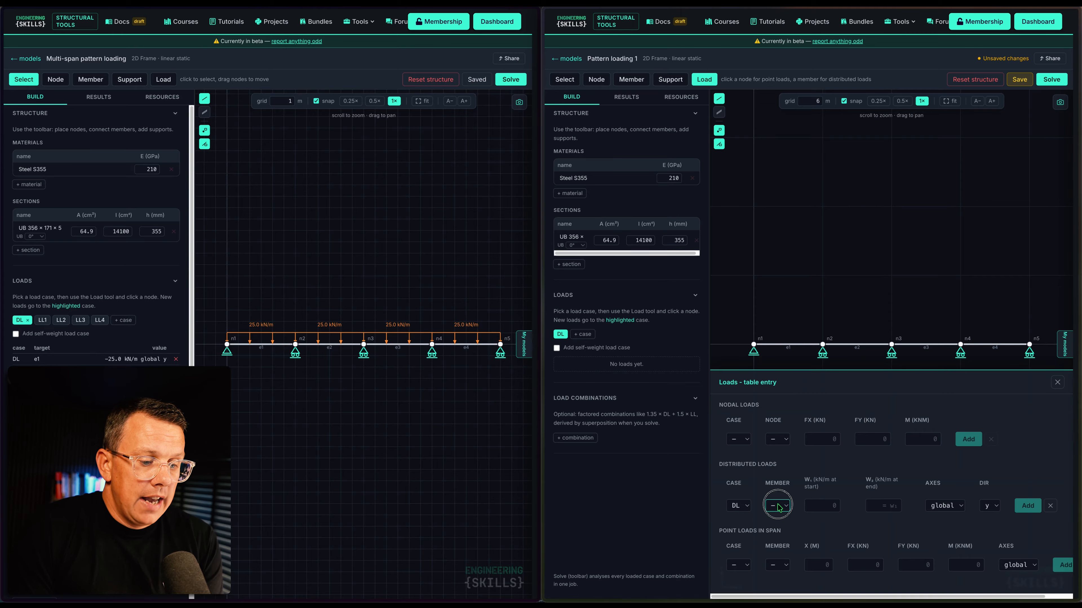
click(776, 523)
click(824, 505)
text(-)
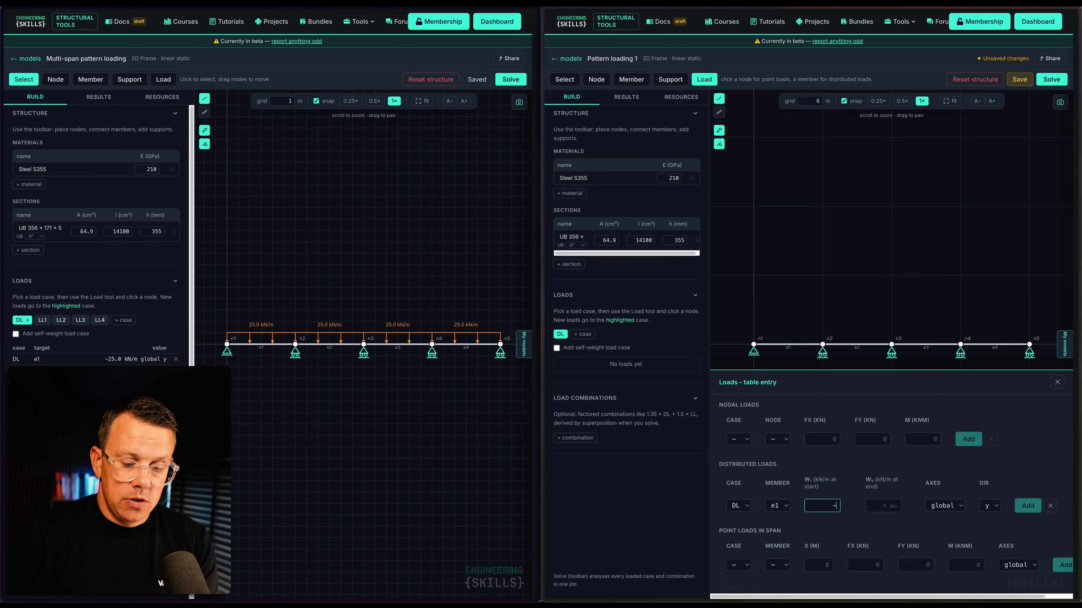
text(25)
key(Tab)
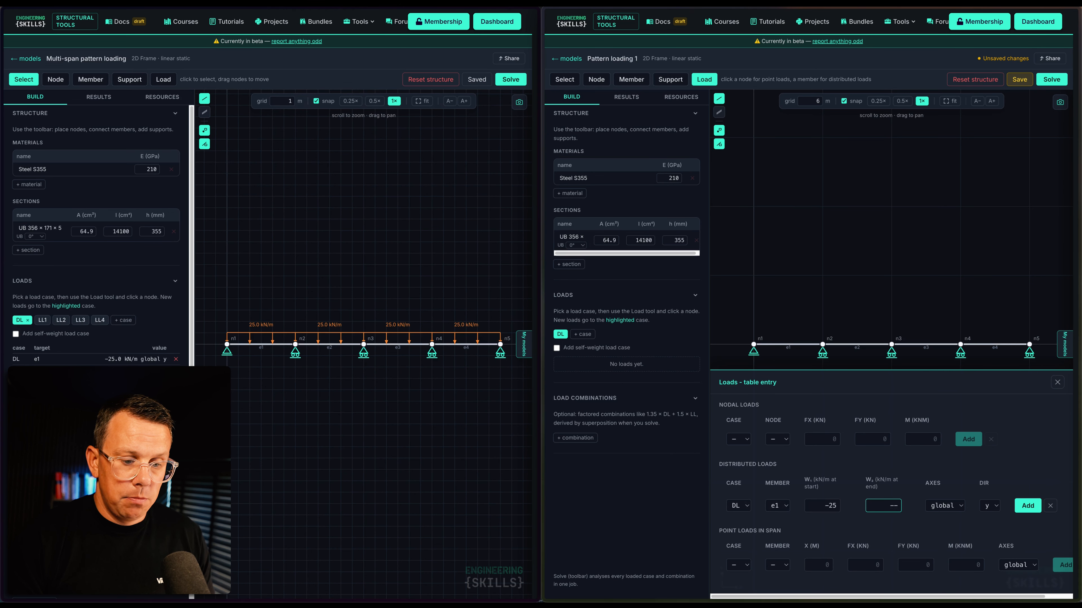
text(-25)
key(Return)
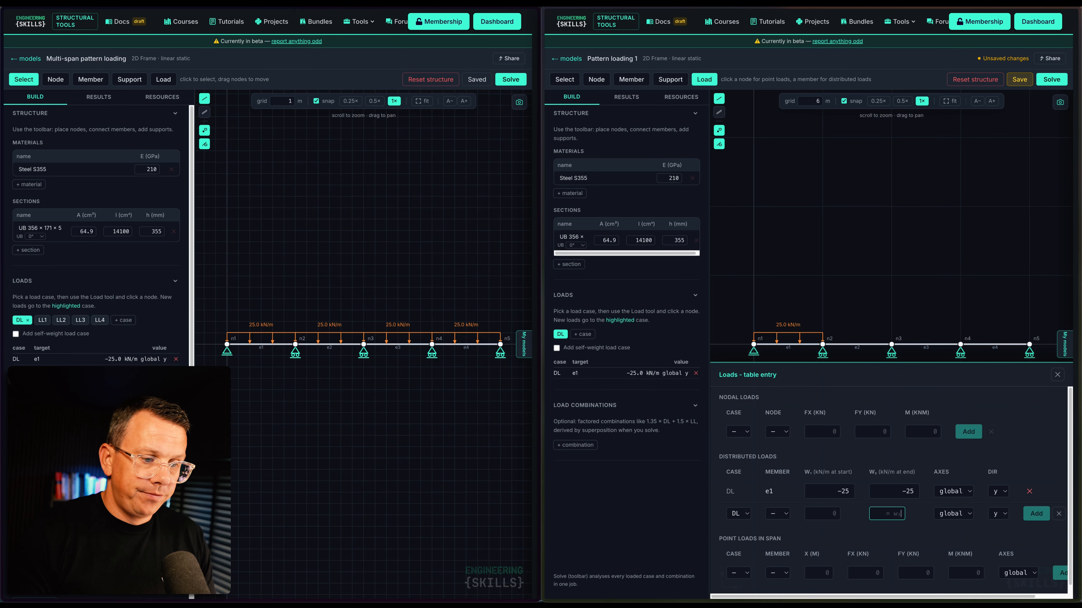
click(776, 514)
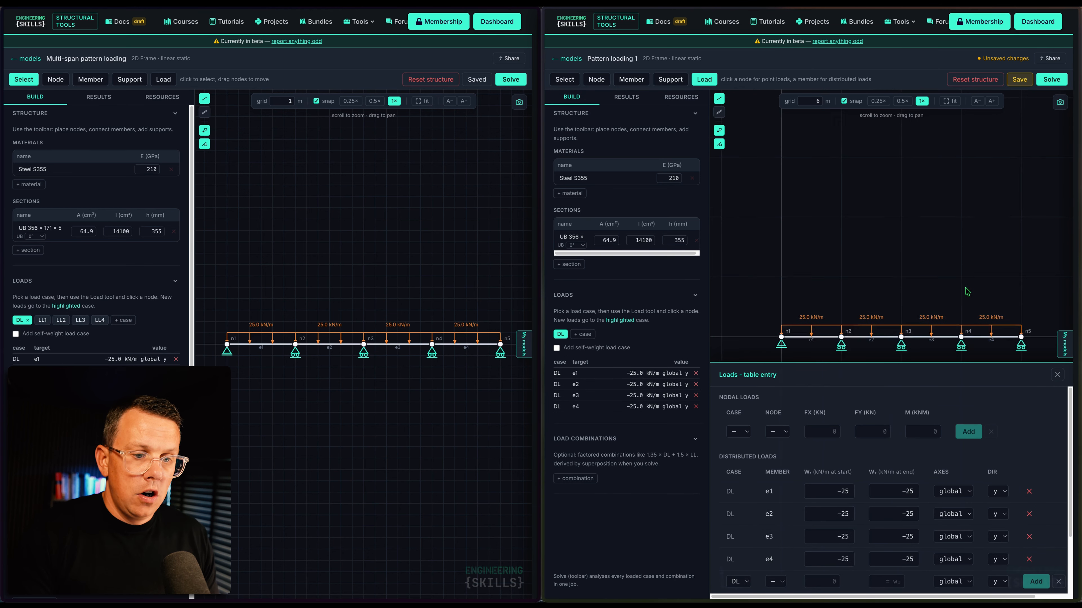
drag(966, 292, 956, 229)
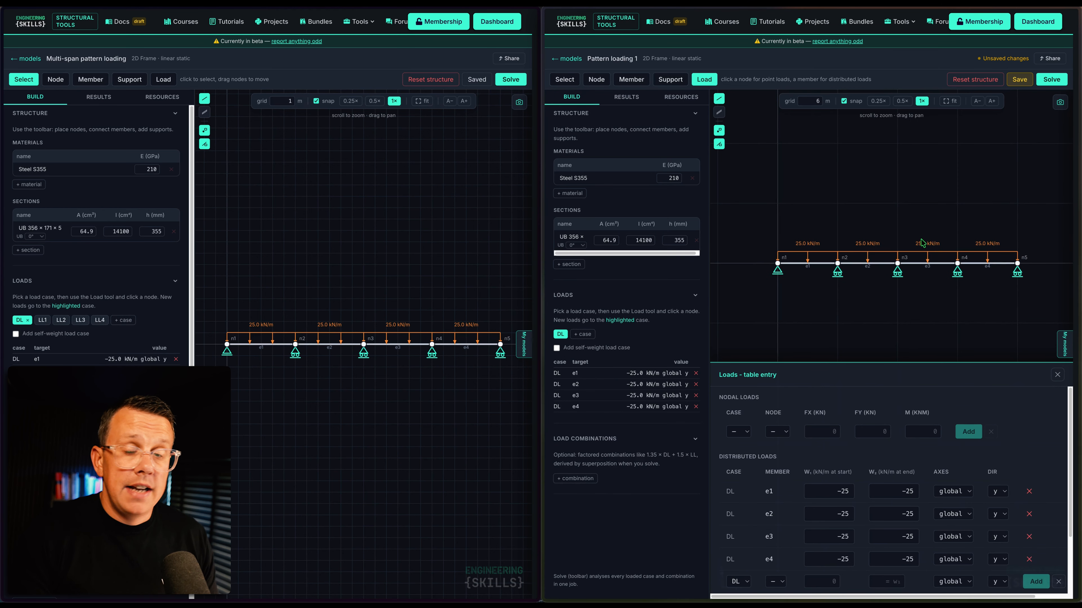
scroll(935, 242, up, 2)
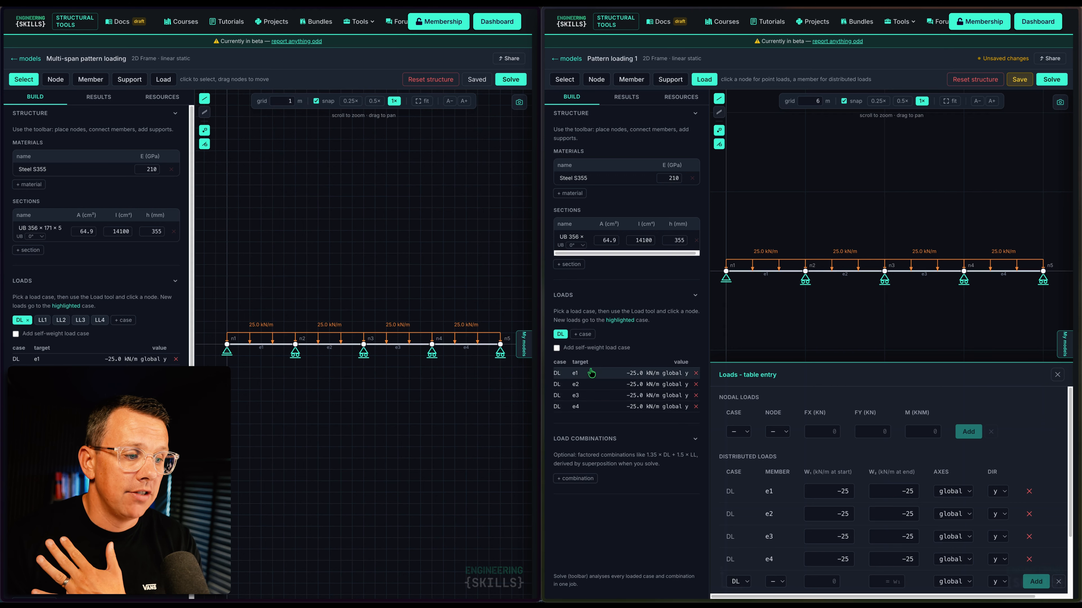
Add four 'LL' load cases, numbered LL1 through LL4
click(583, 337)
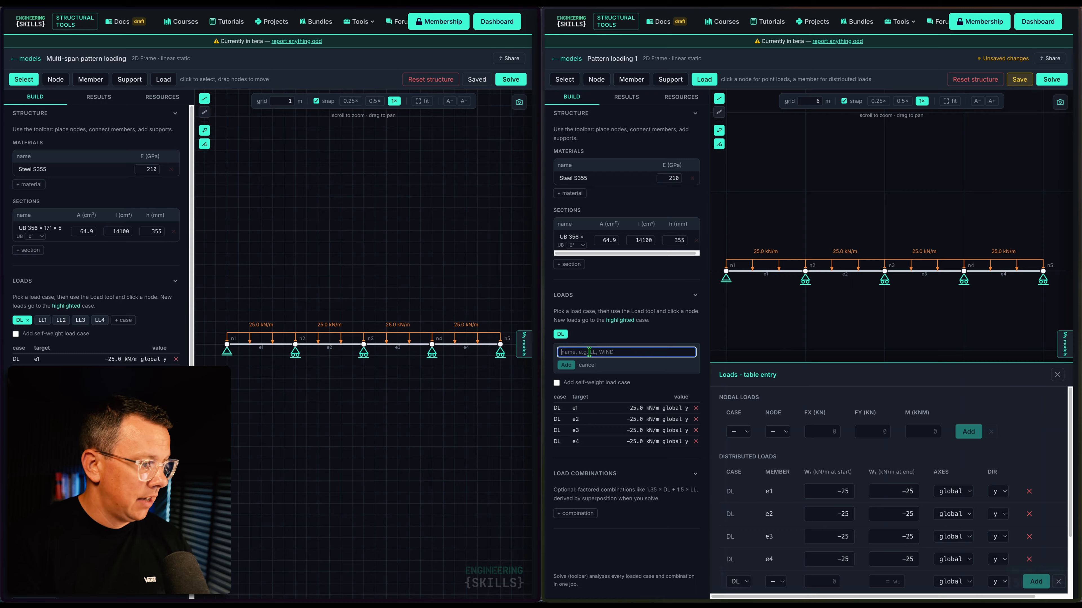
text(LL1)
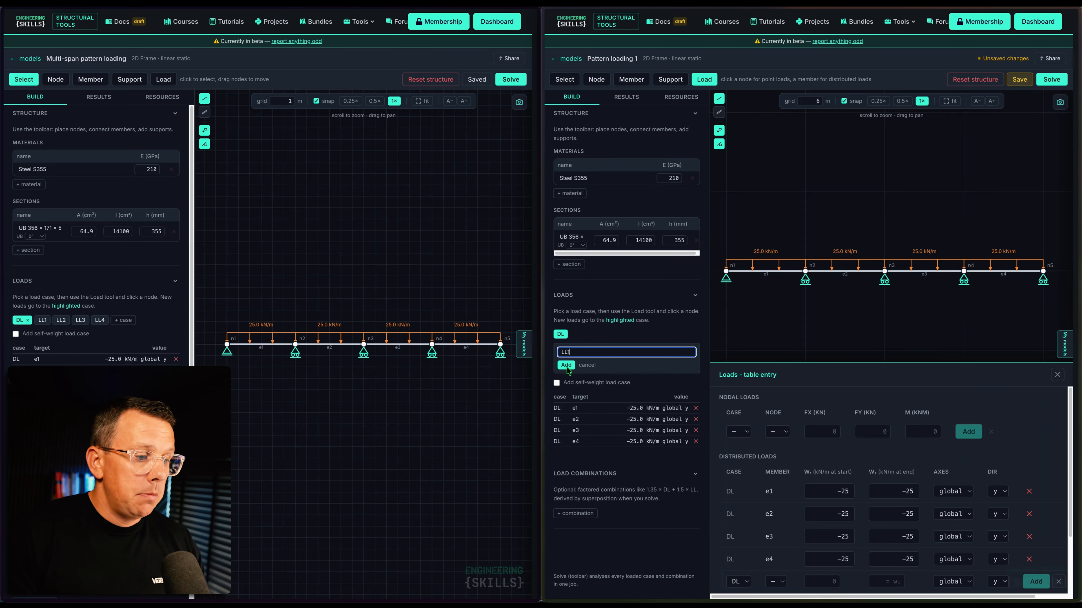
click(567, 365)
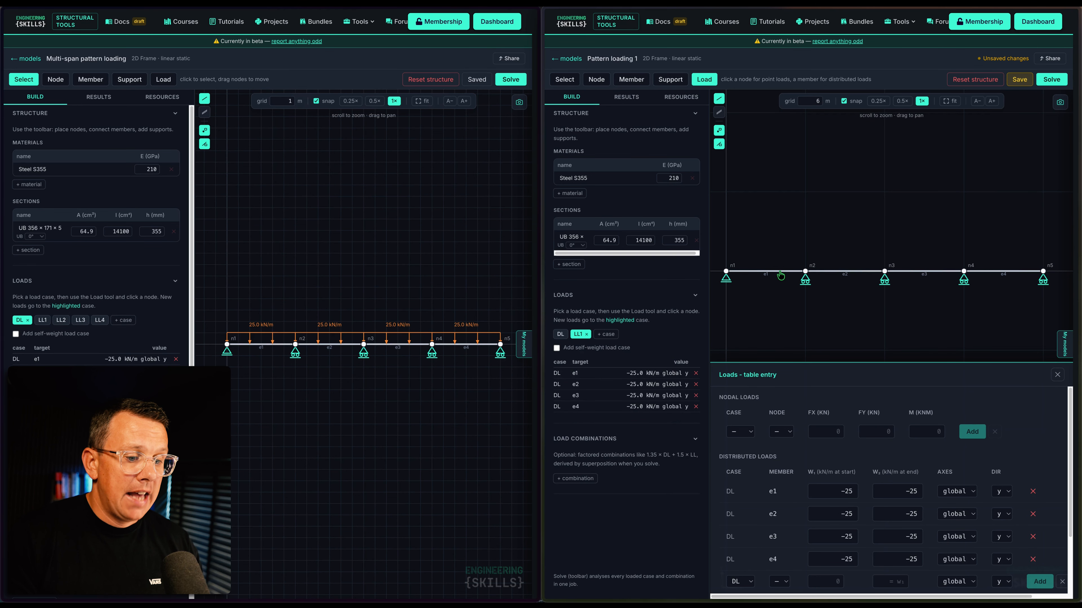
click(607, 335)
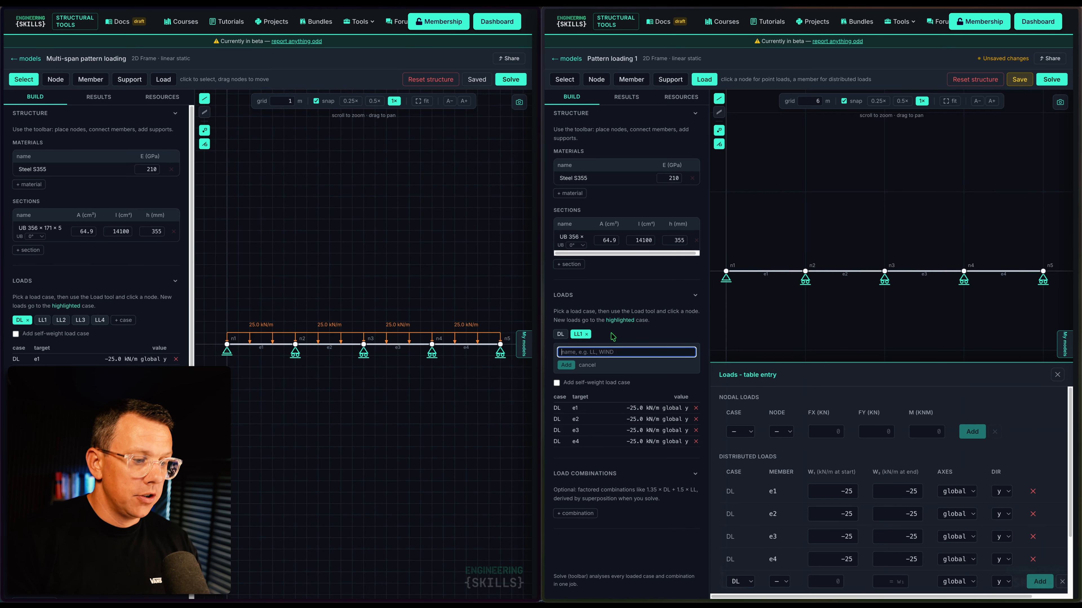
text(LL2)
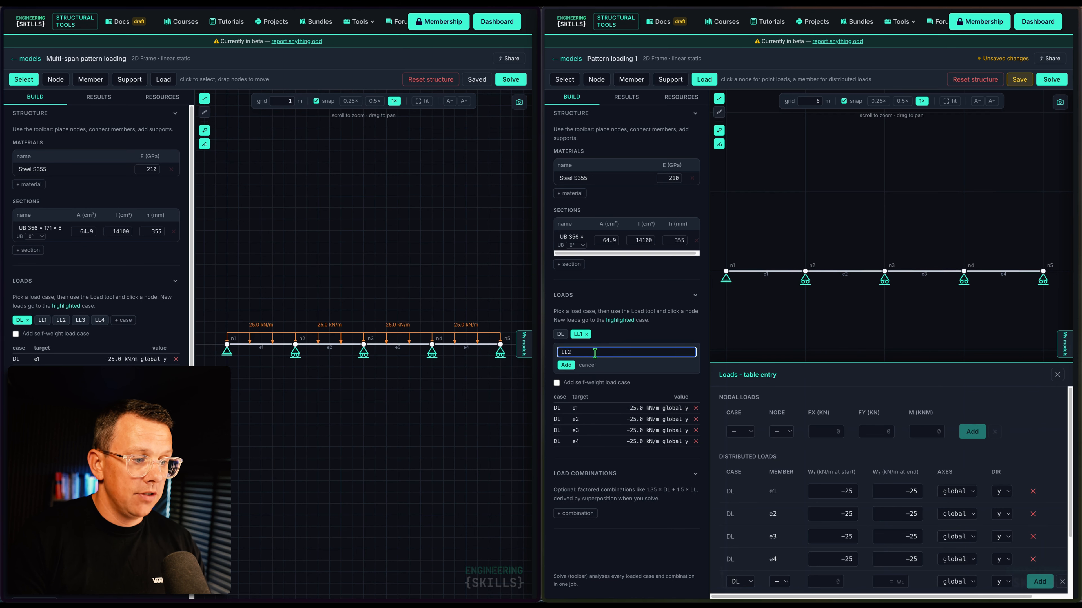
click(566, 365)
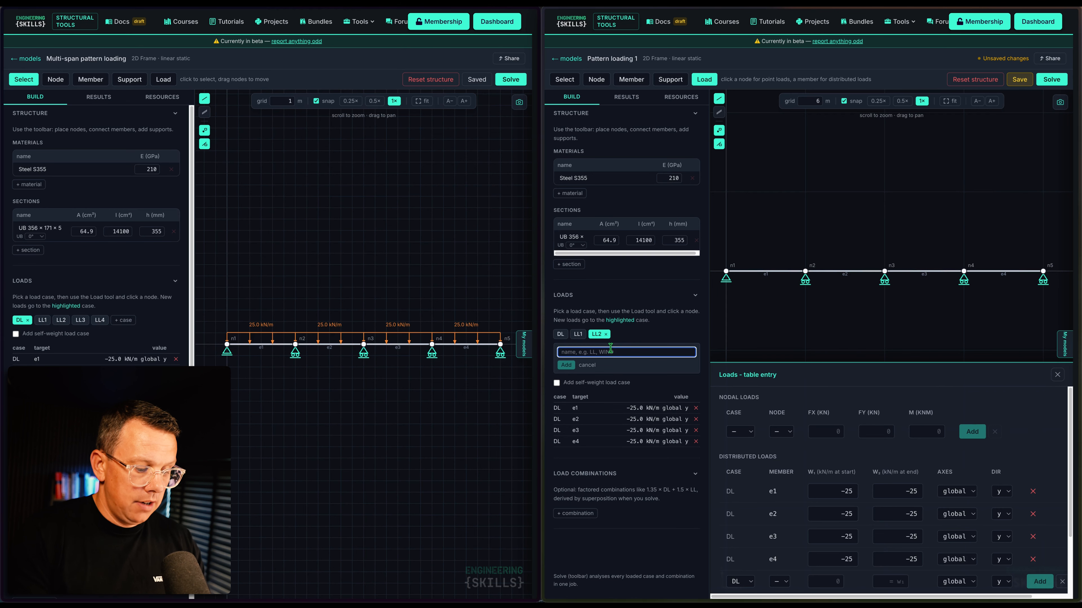
text(LL3)
click(566, 365)
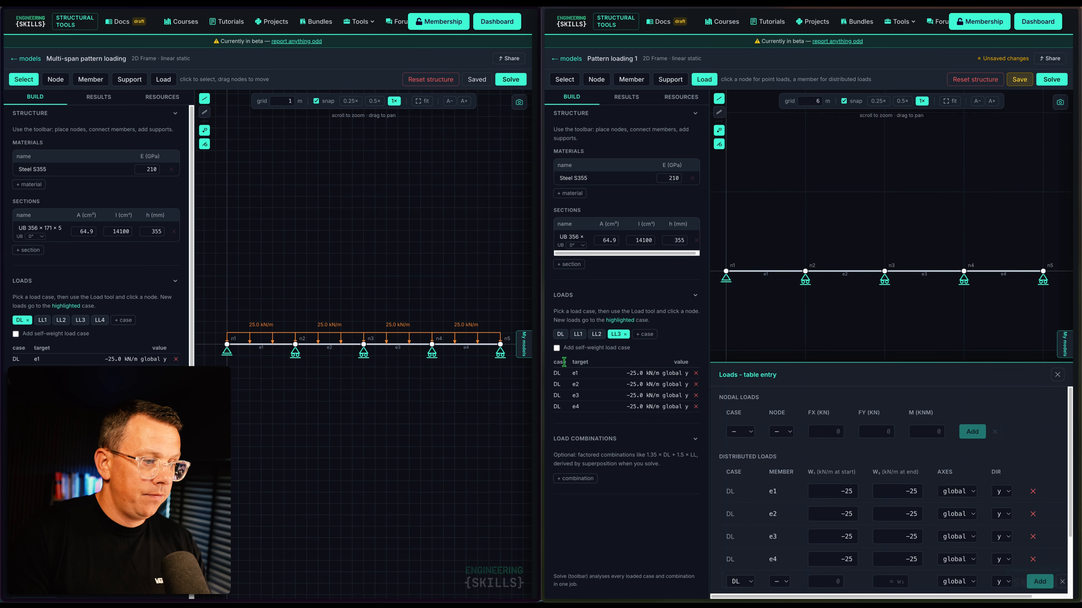
click(644, 334)
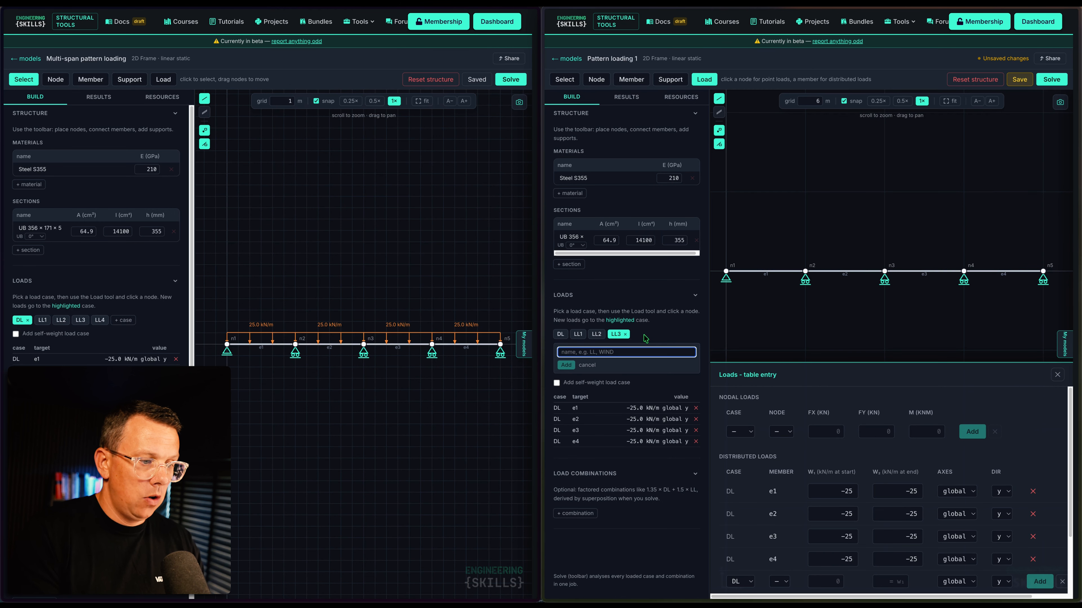
text(LL4)
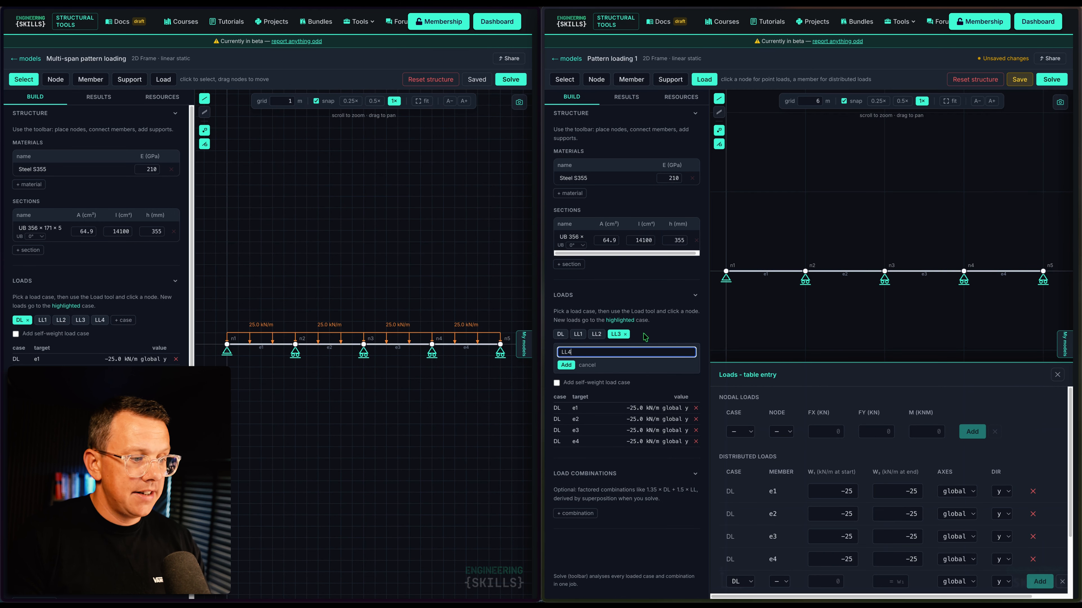
click(565, 365)
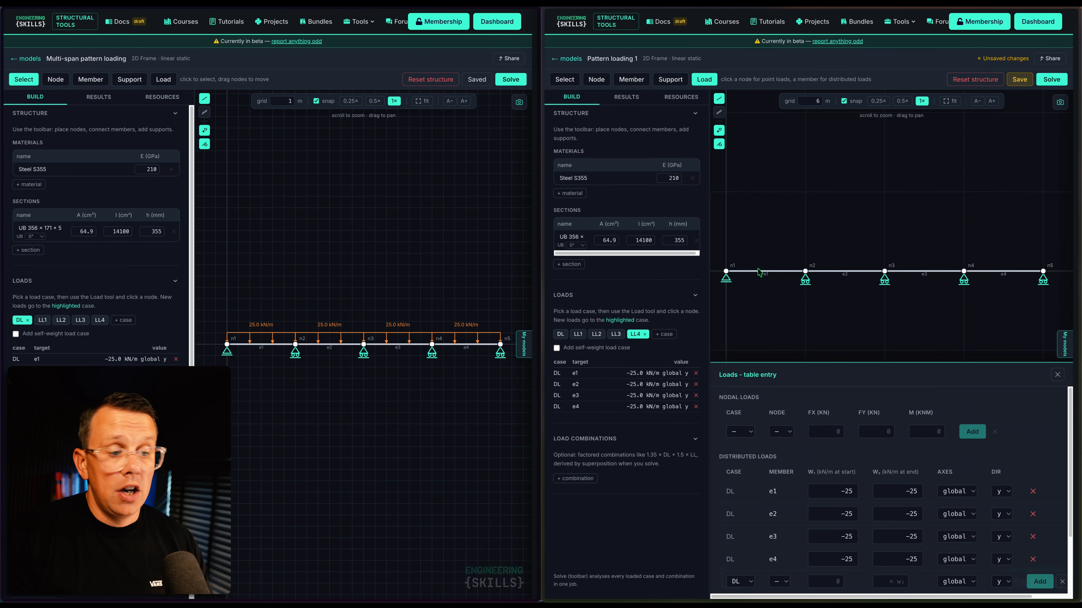
Add a −15 kN/m distributed load on member e1 under case LL1
scroll(827, 465, down, 1)
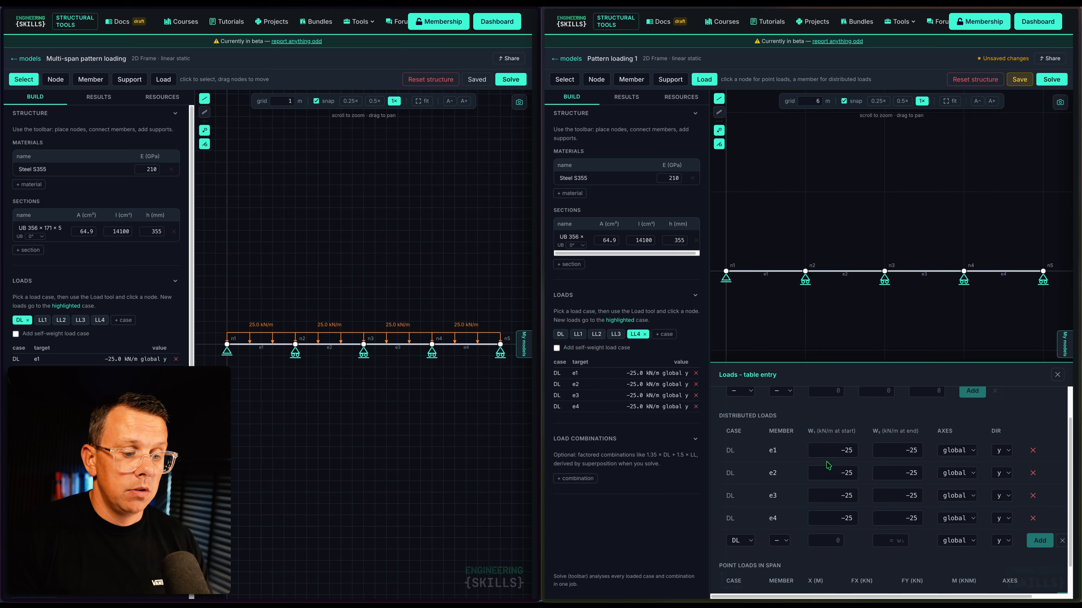
click(745, 541)
click(739, 567)
click(781, 542)
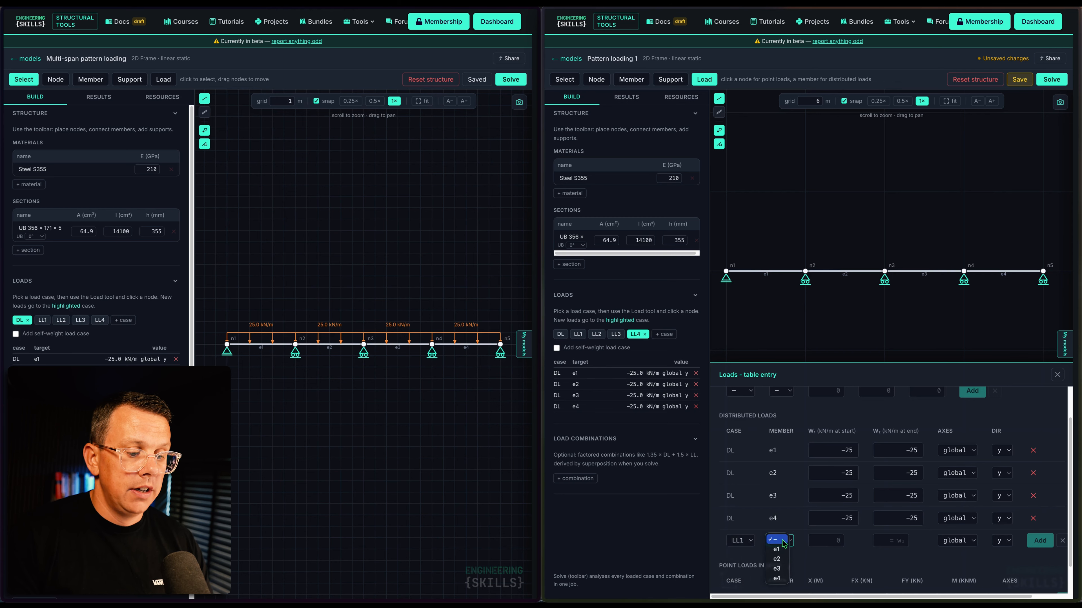
click(780, 552)
click(822, 541)
text(-15)
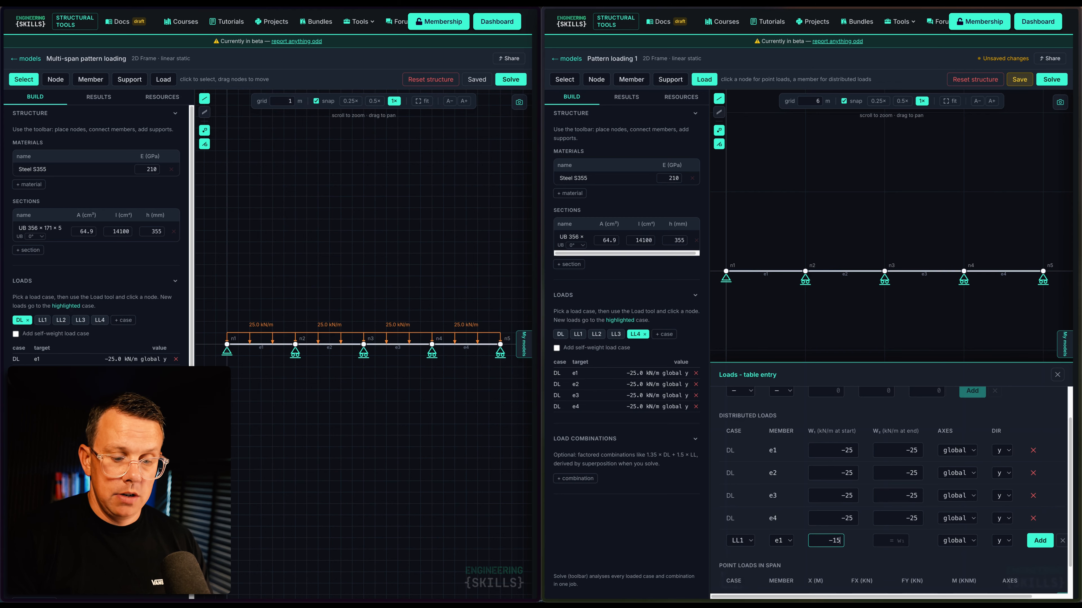
key(Tab)
text(-15)
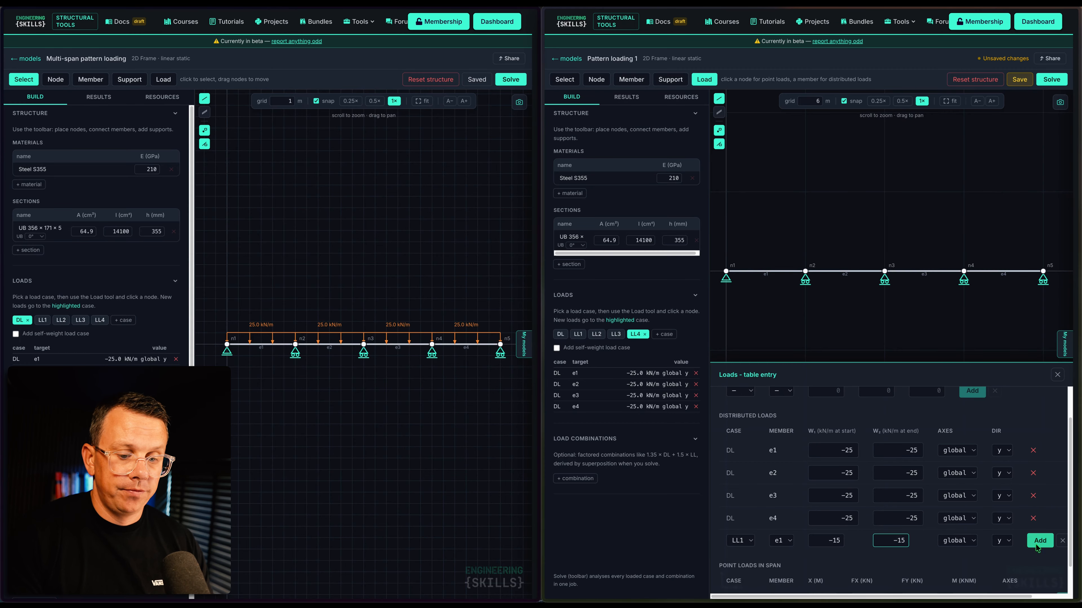
click(1040, 540)
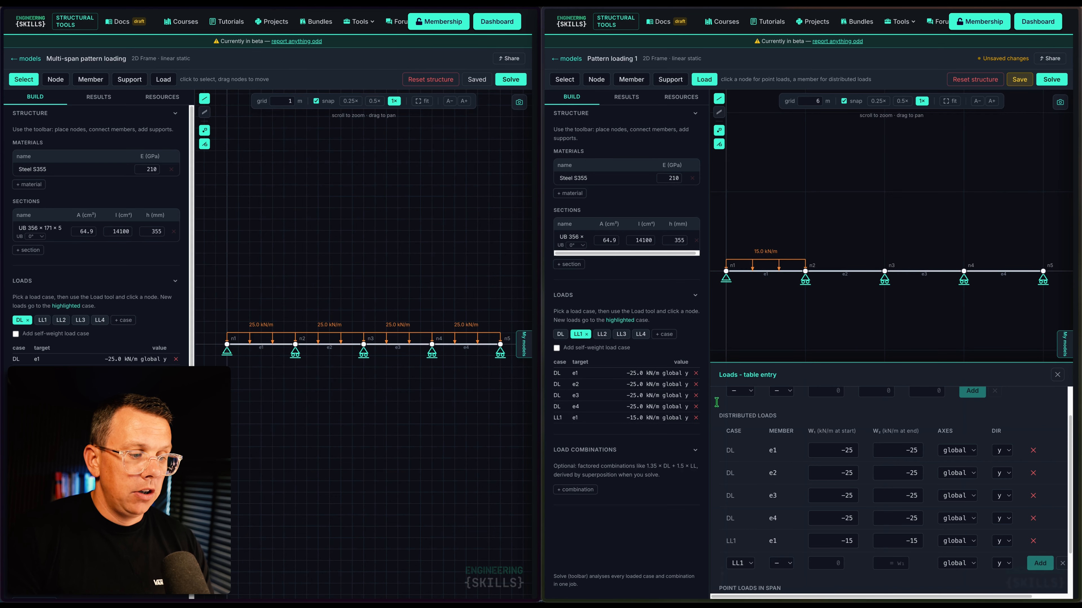
Add a −15 kN/m distributed load on member e2 under case LL2
click(745, 565)
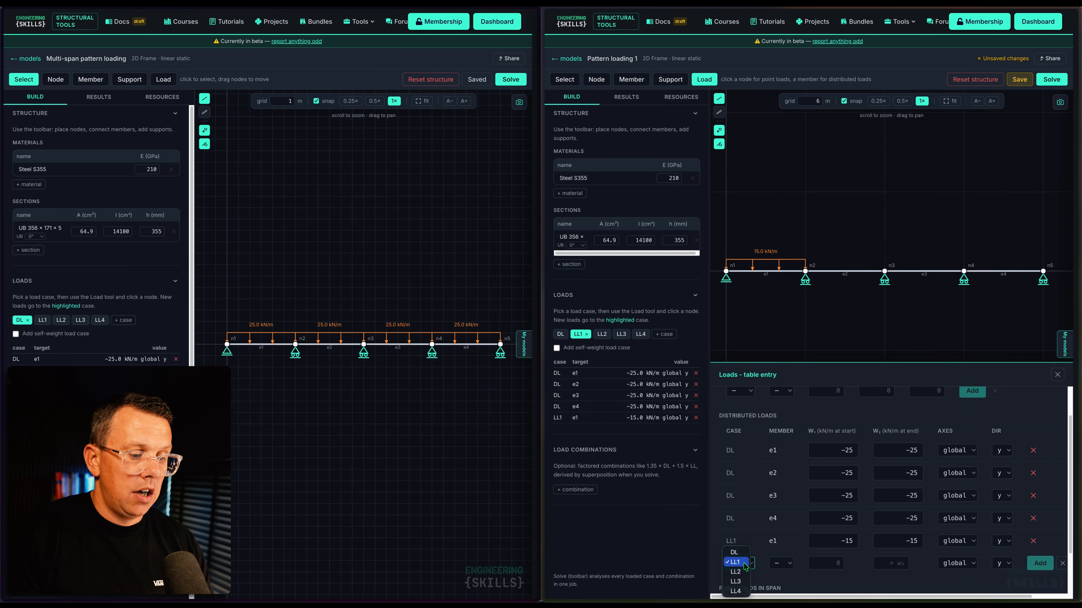
scroll(745, 565, down, 2)
click(741, 506)
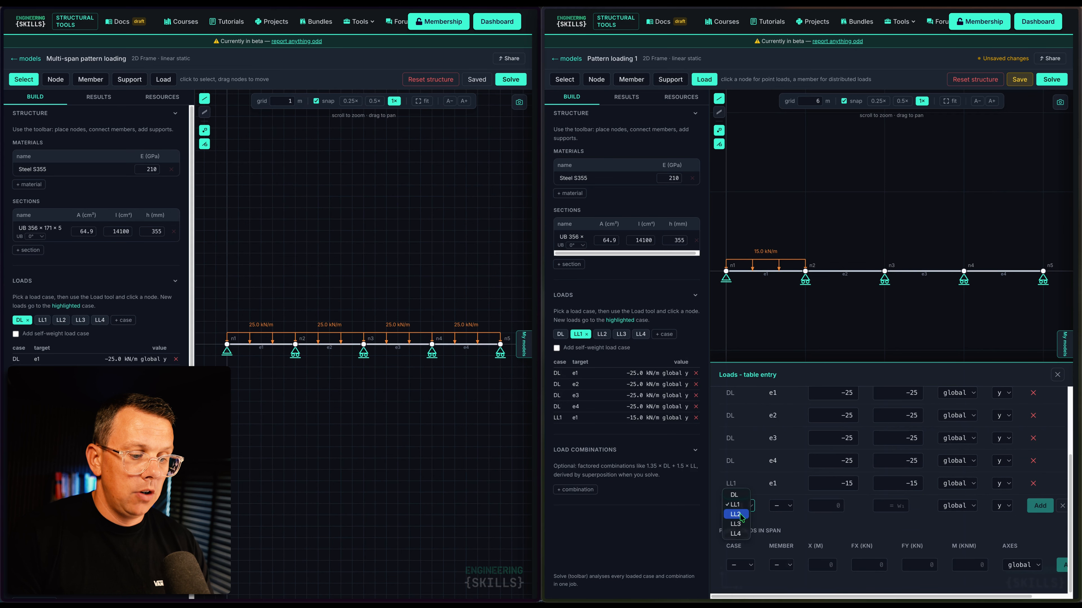
click(741, 515)
click(780, 505)
click(780, 525)
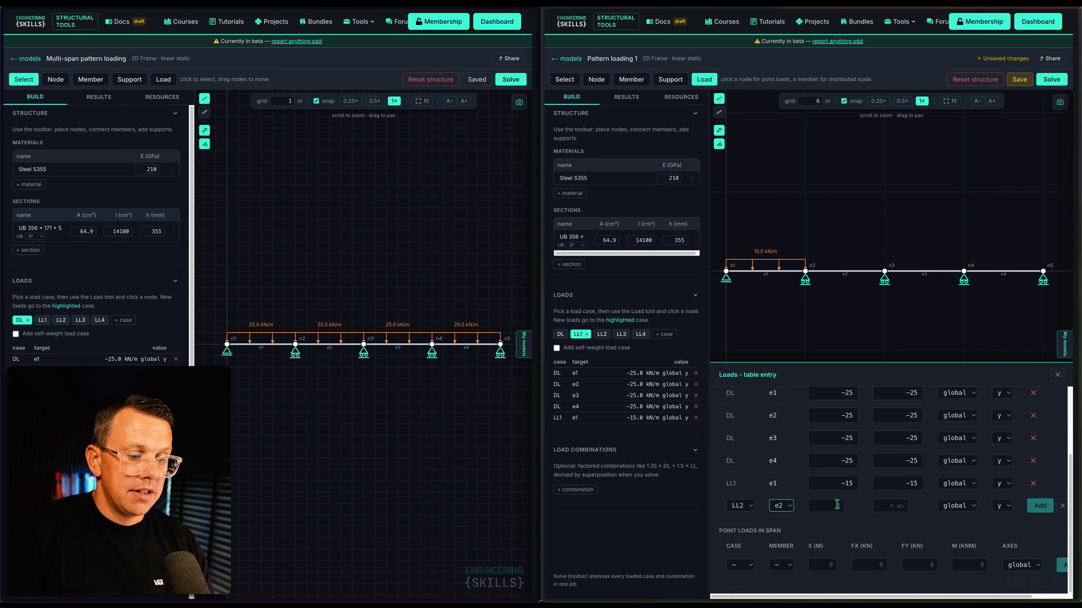
click(837, 504)
text(-15)
click(902, 505)
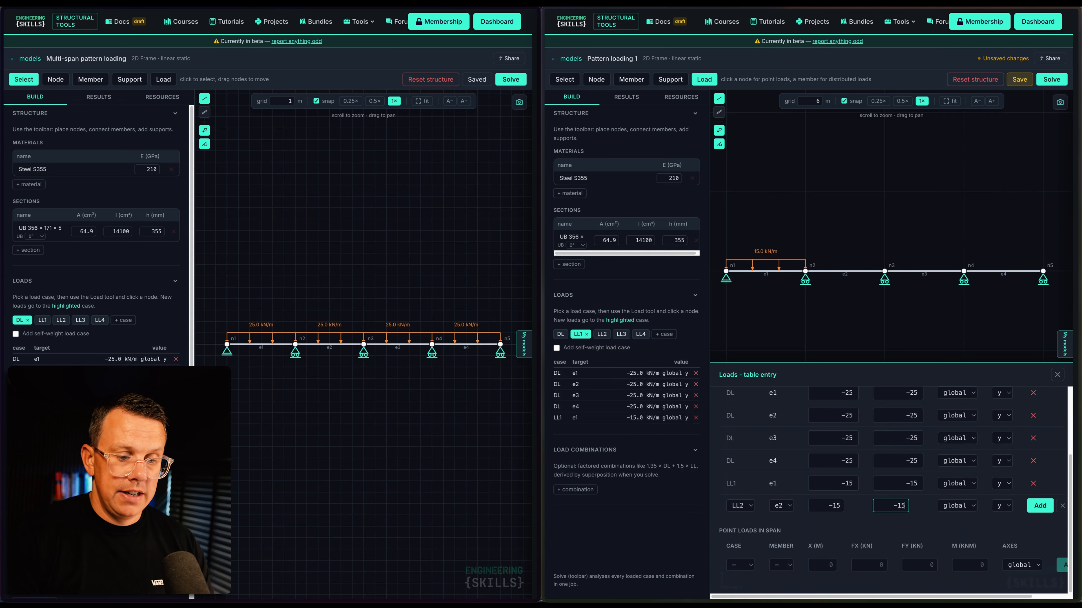
text(-15)
click(1039, 507)
Add a distributed load on member e3 under case LL3
click(739, 515)
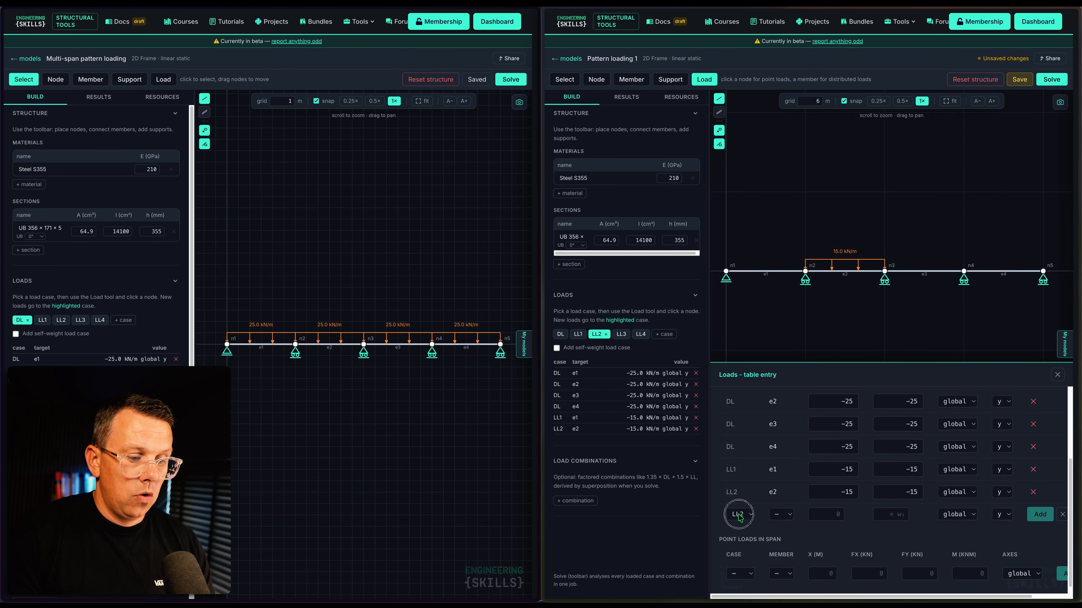
click(739, 524)
click(781, 515)
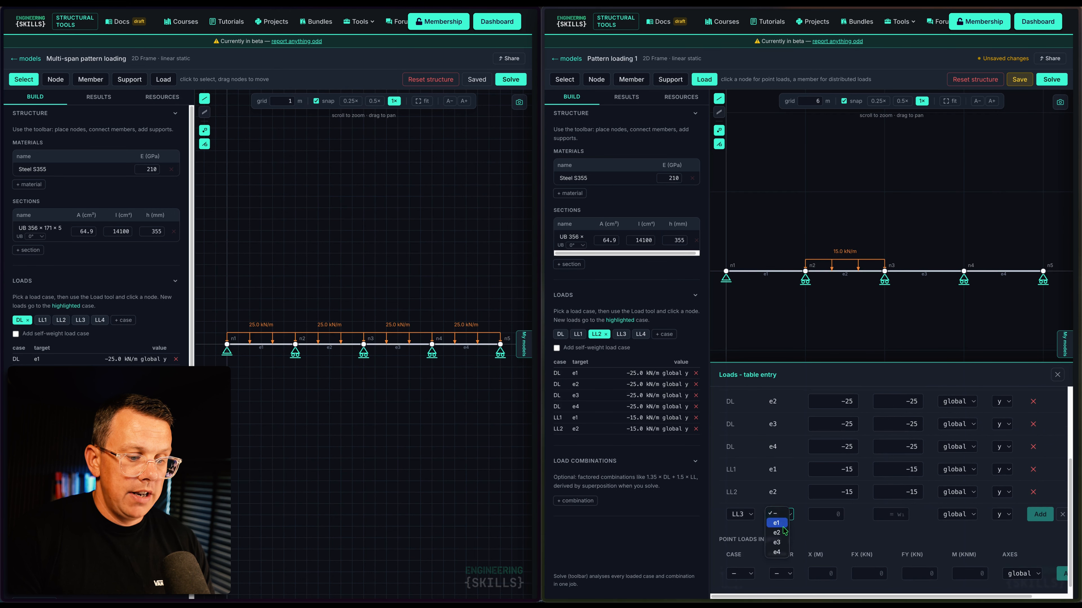
click(779, 544)
click(832, 515)
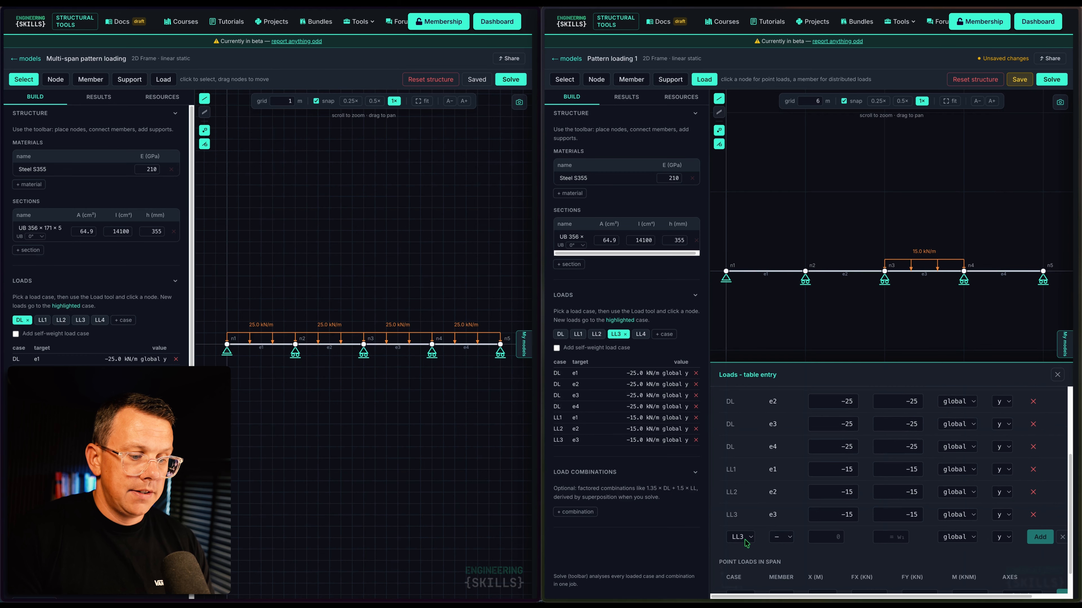
Add a −15 kN/m distributed load on member e4 under case LL4
click(745, 540)
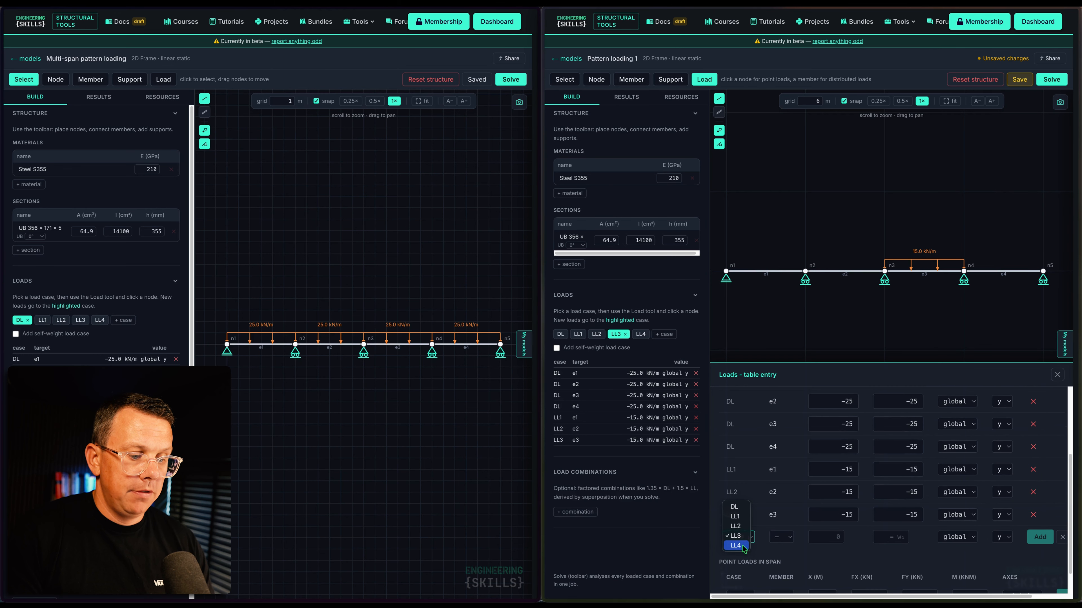
click(743, 548)
click(781, 537)
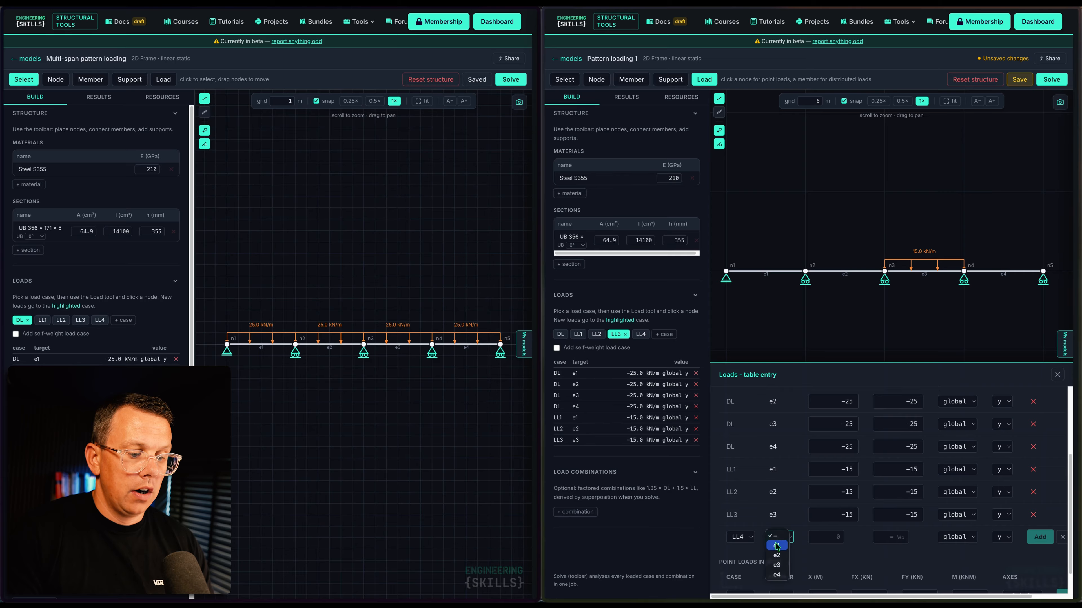
click(777, 574)
click(827, 537)
text(-15)
key(Tab)
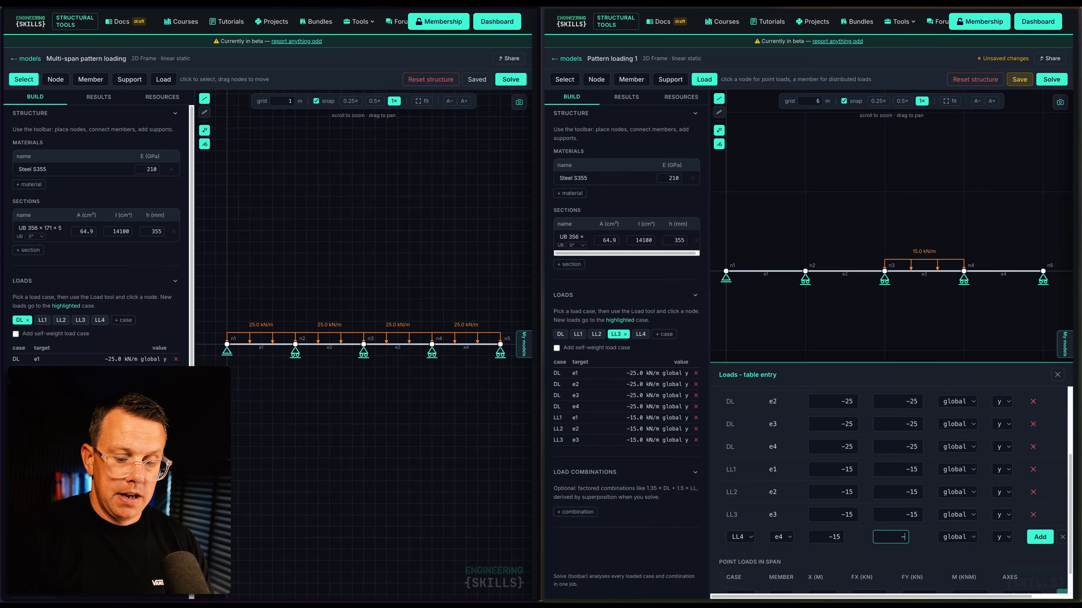
click(1040, 537)
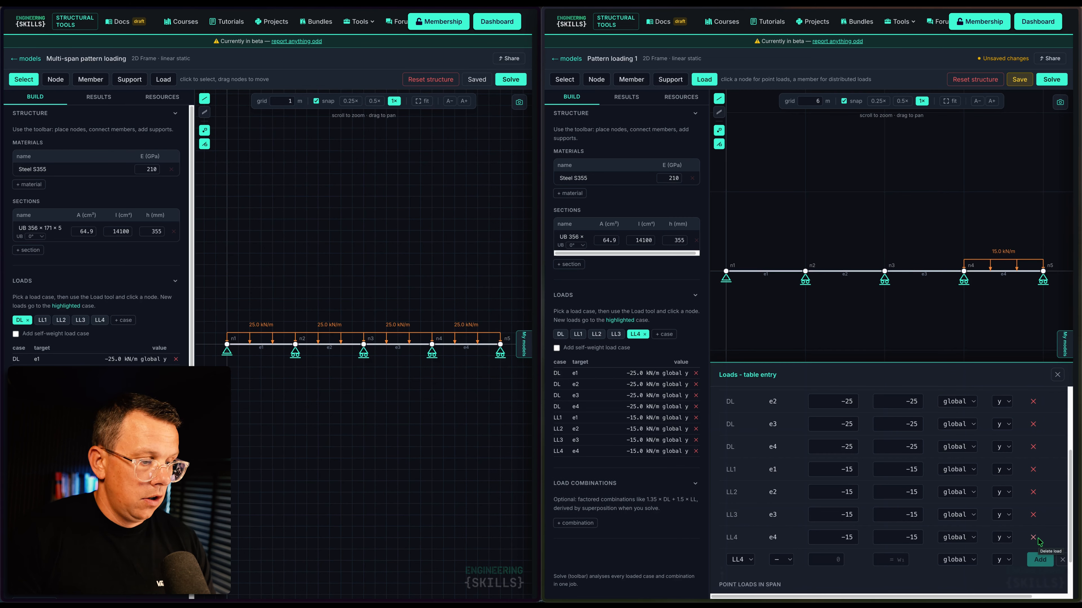
Close the load entry table to view the loaded beam
click(1059, 376)
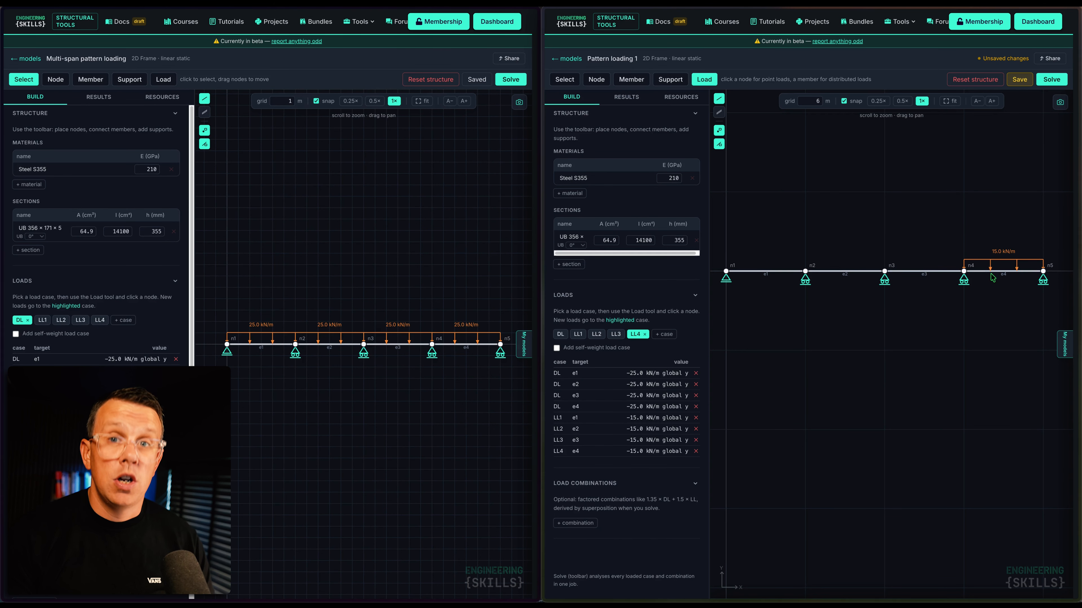
Add combination 'ULS: Alt spans 1' with DL 1.35, LL1 1.5, LL3 1.5, LL2 and LL4 0
click(581, 524)
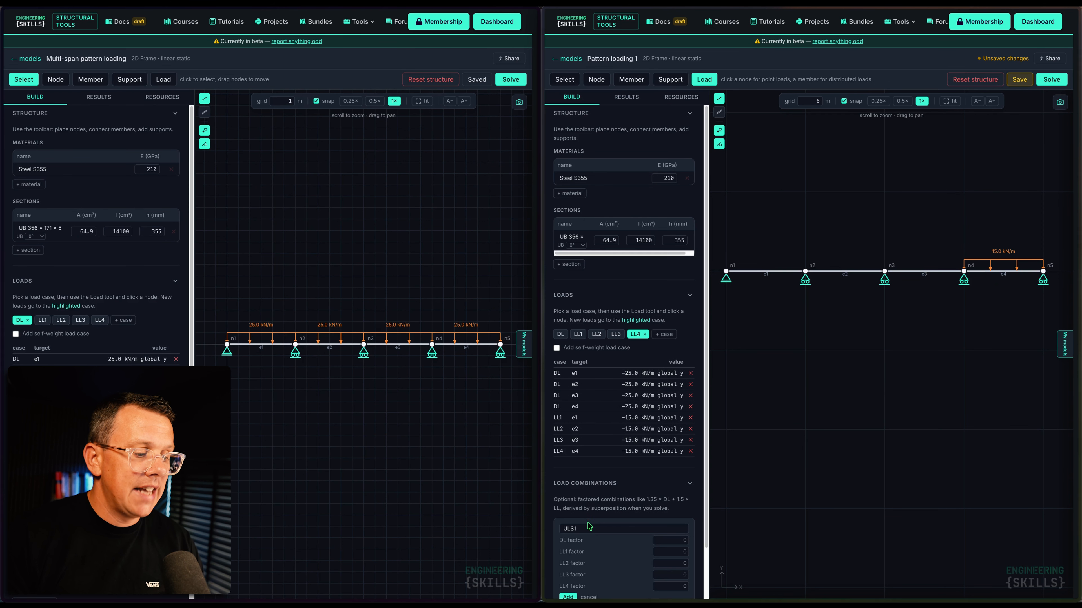
click(607, 528)
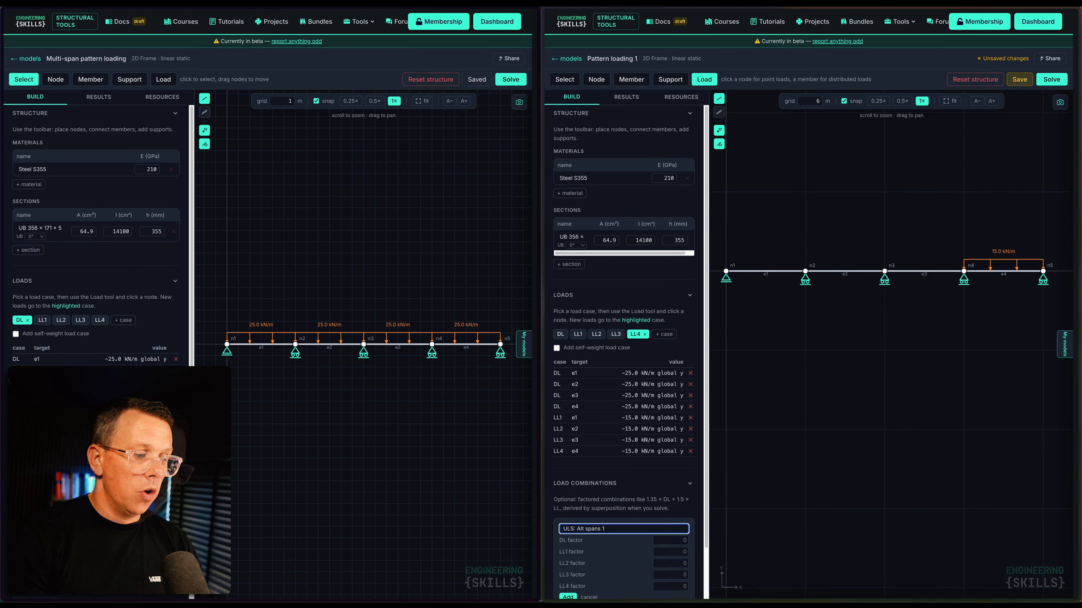
scroll(614, 512, down, 1)
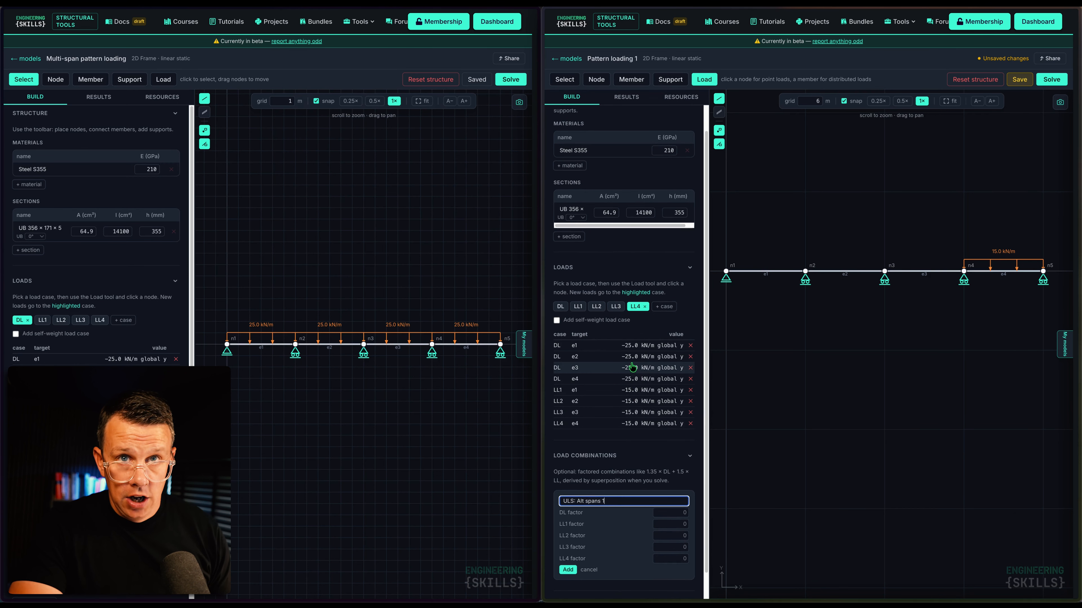
click(675, 513)
text(1.35)
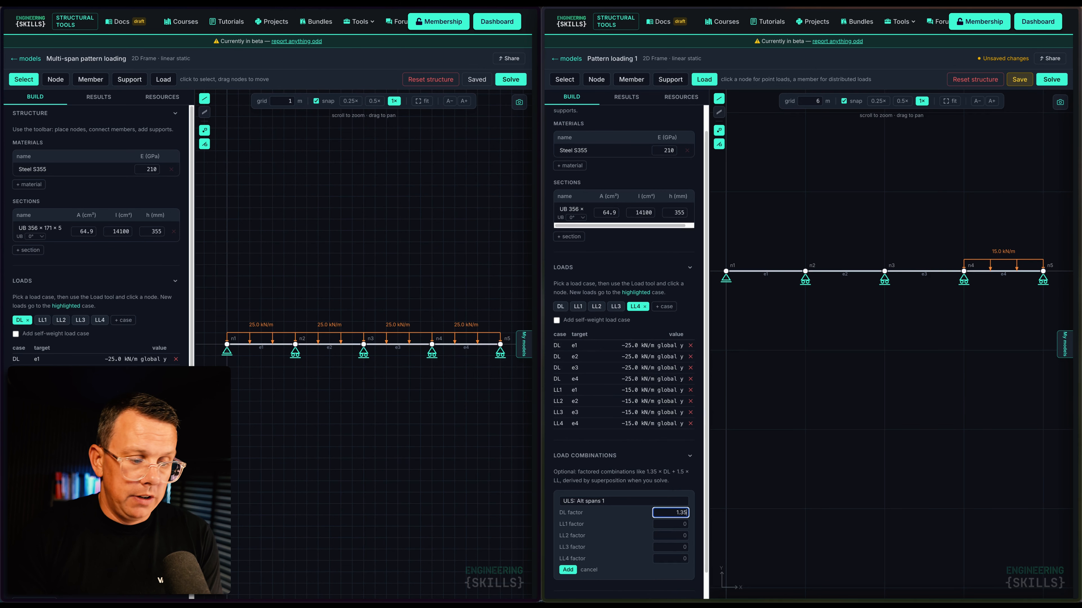
click(675, 524)
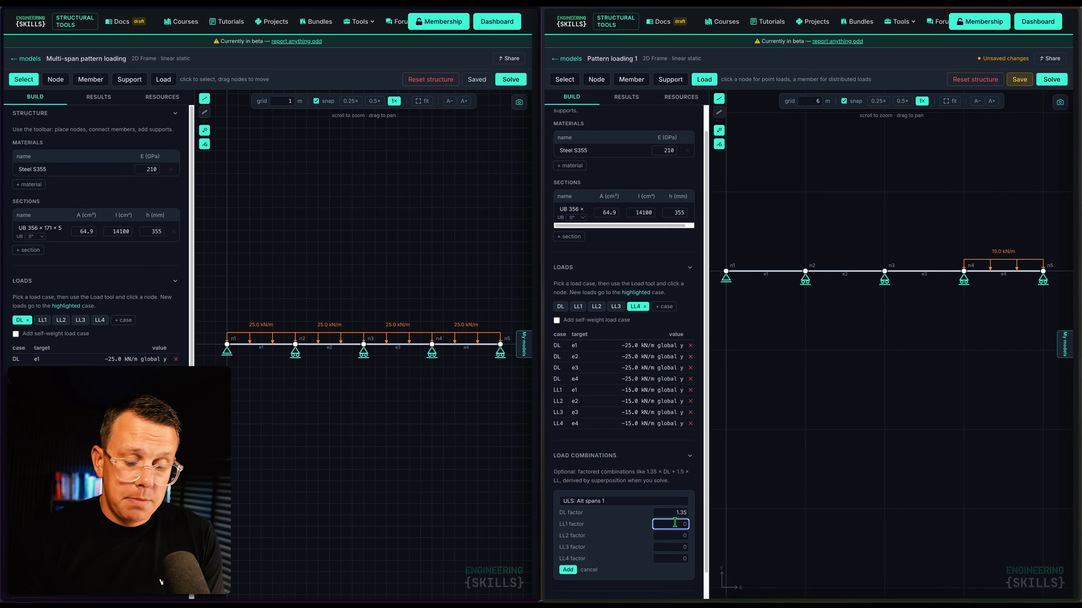
click(670, 535)
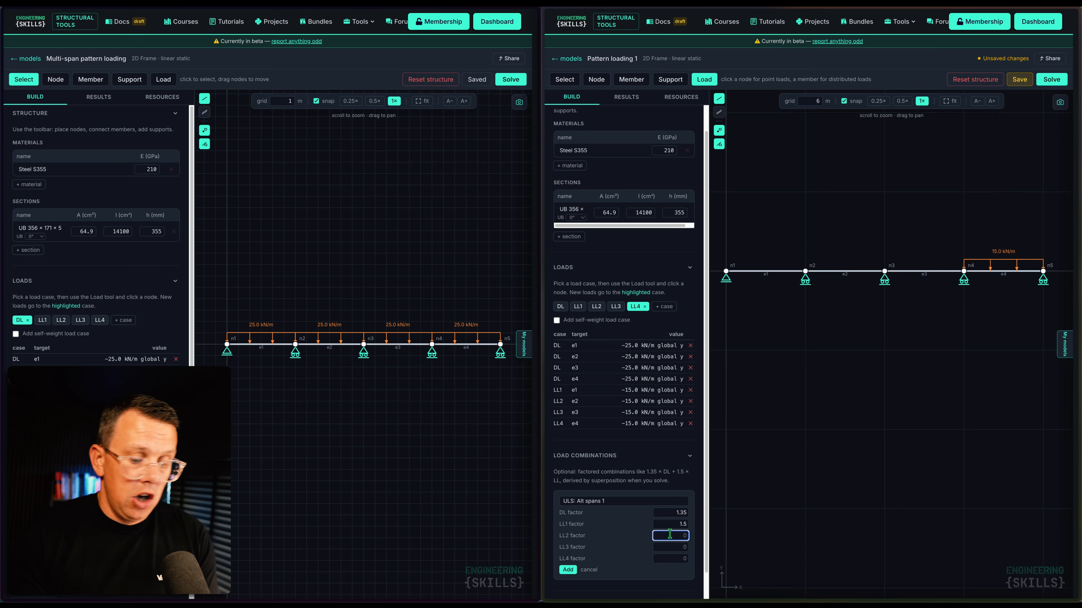
text(0)
key(Tab)
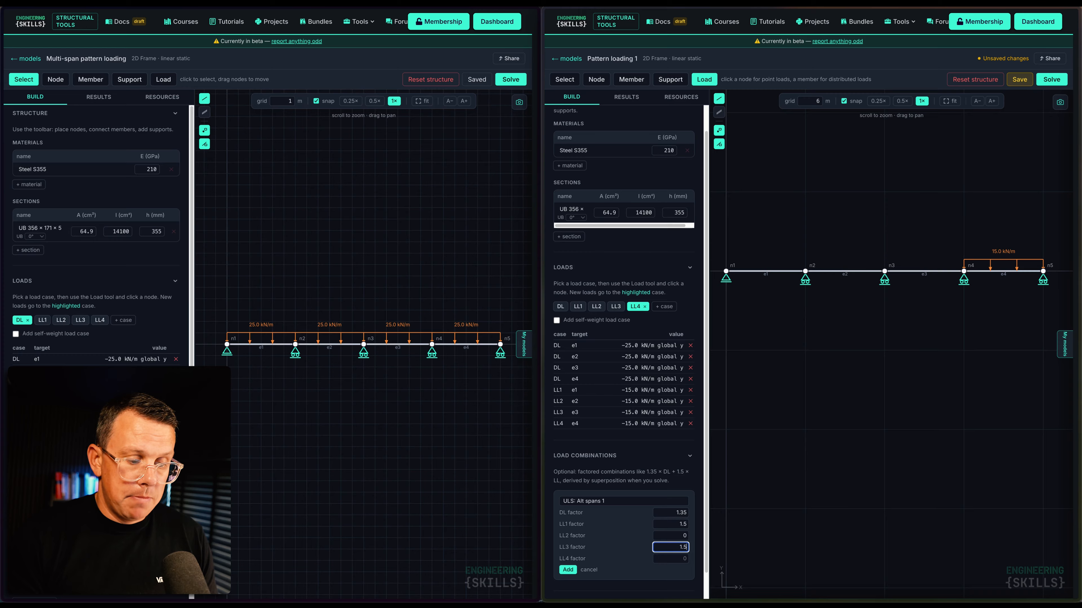
text(1.5)
key(Tab)
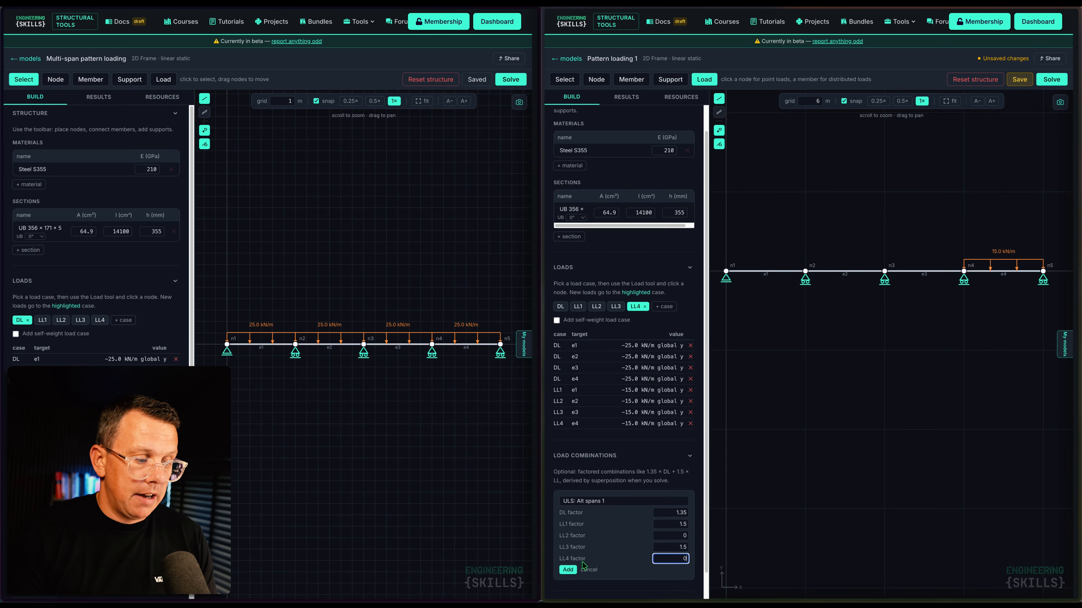
click(568, 569)
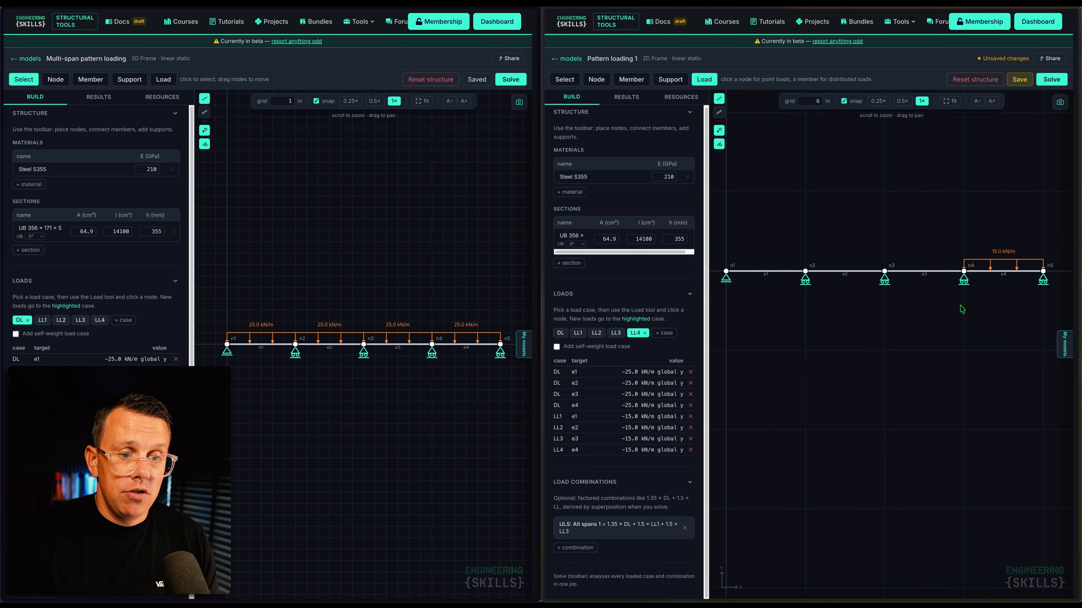
click(586, 548)
Add combination 'ULS: Alt spans 2' with DL 1.35, LL2 1.5 and LL4 1.5
click(577, 553)
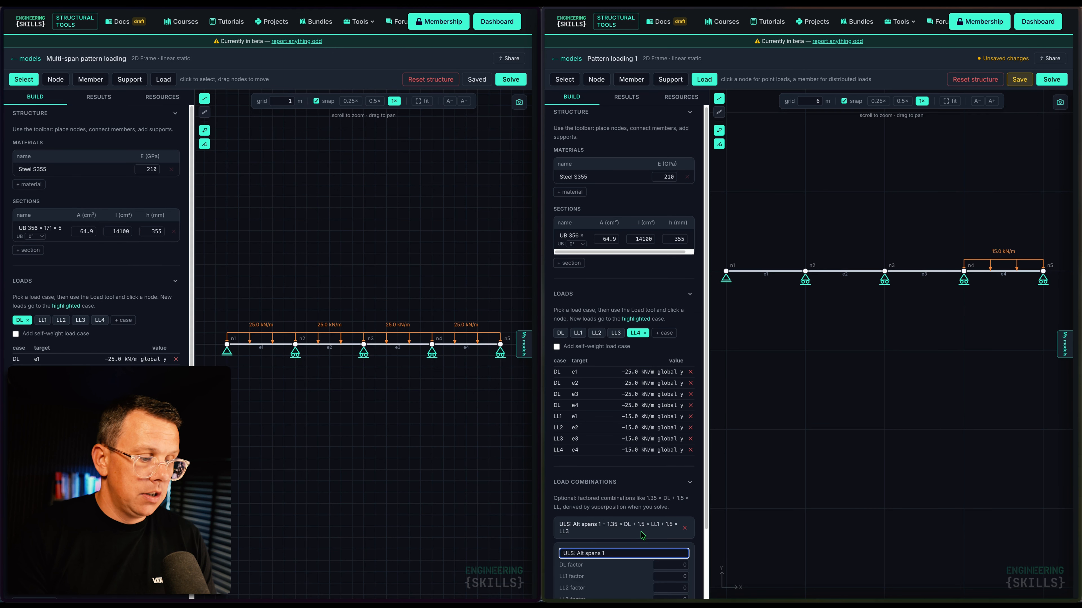
key(BackSpace)
text(2)
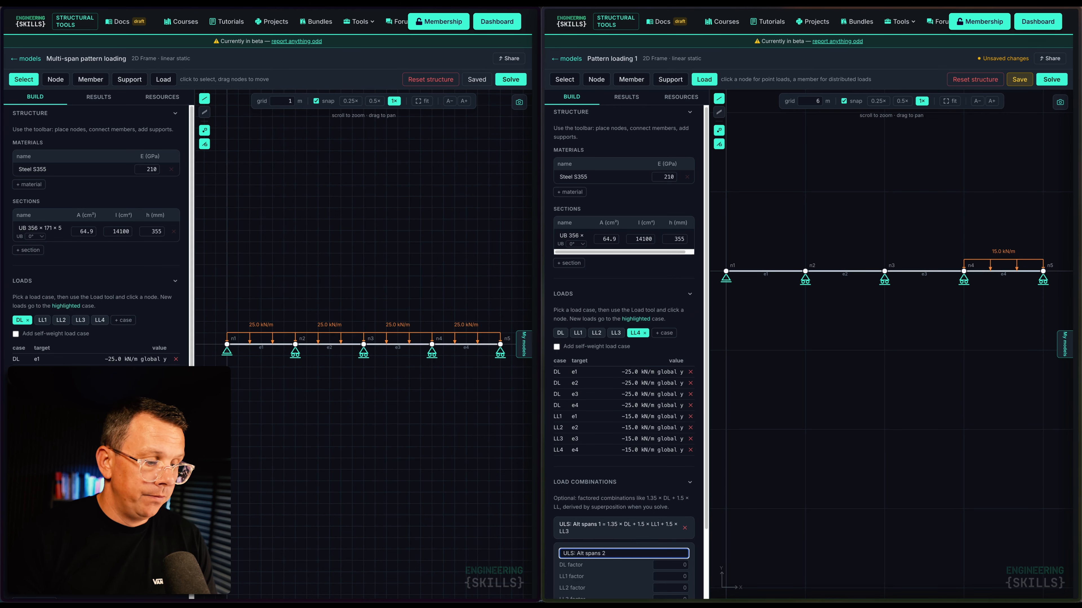
click(672, 565)
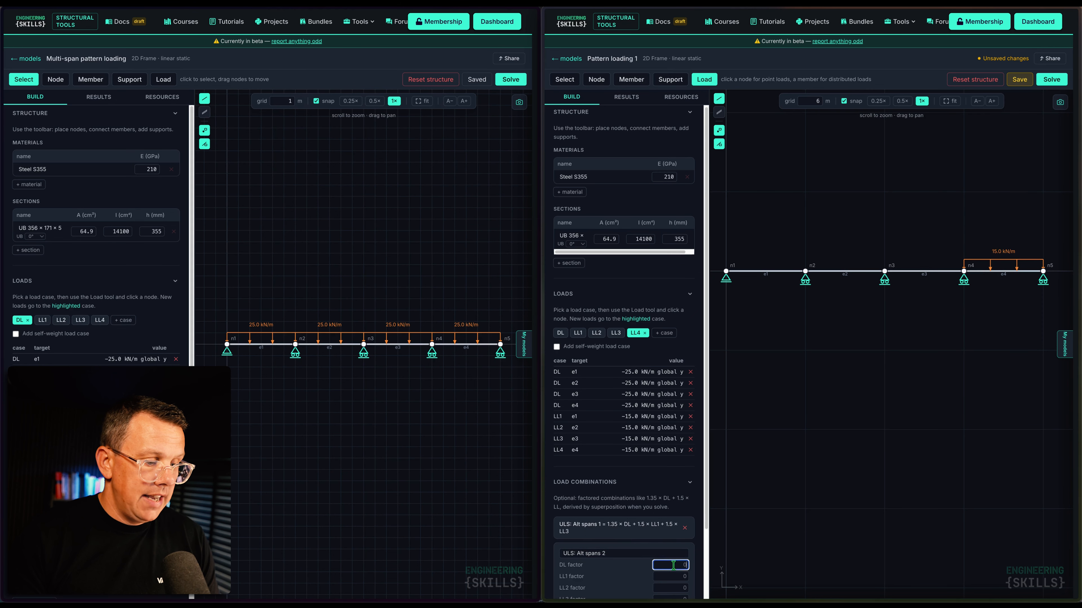
scroll(668, 511, down, 2)
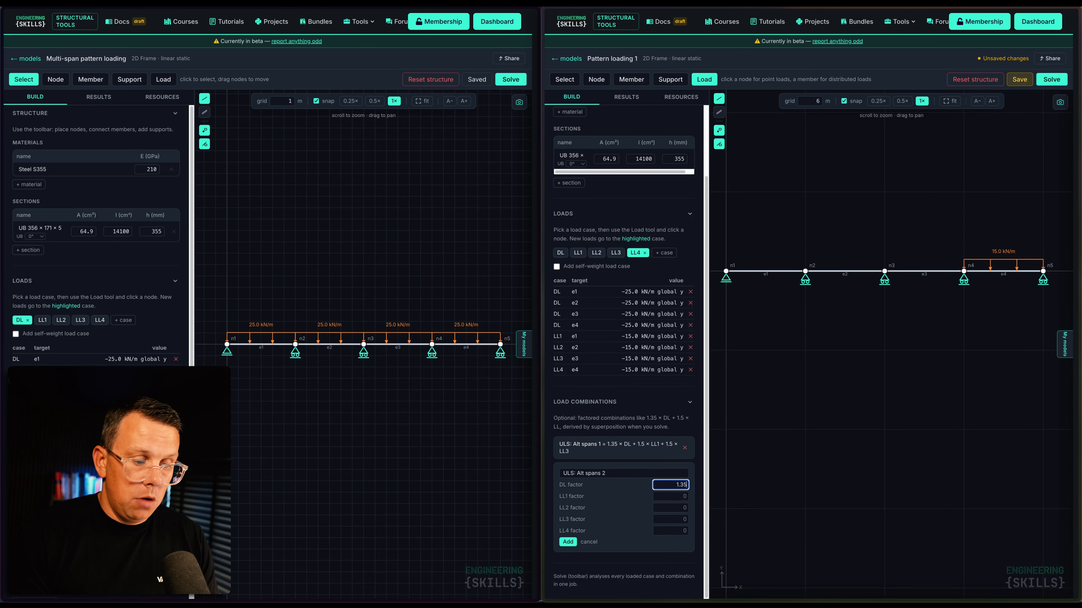
click(674, 496)
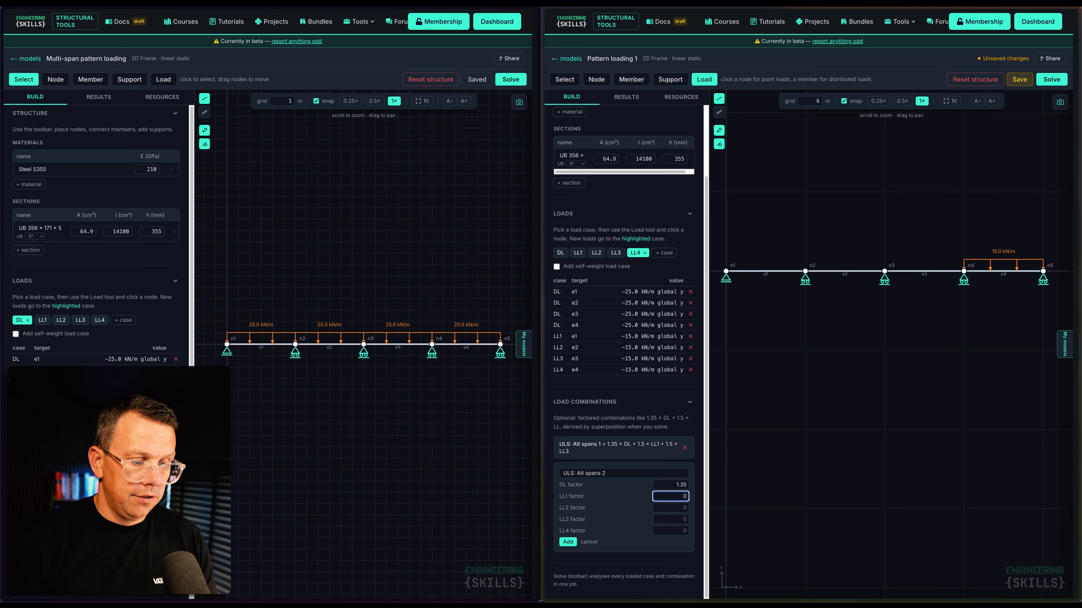
key(Tab)
text(1)
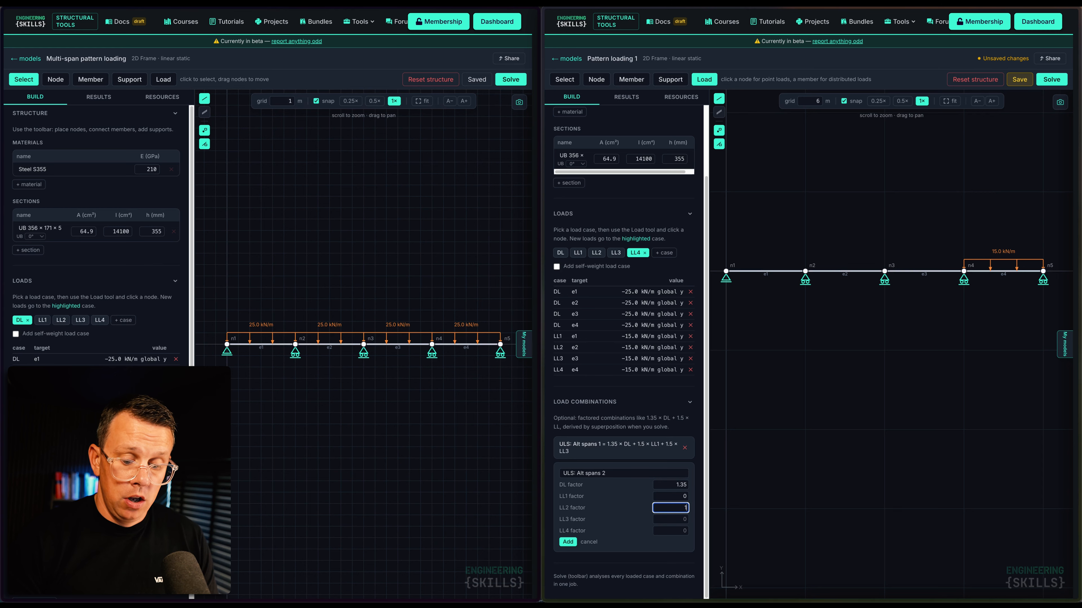
key(Tab)
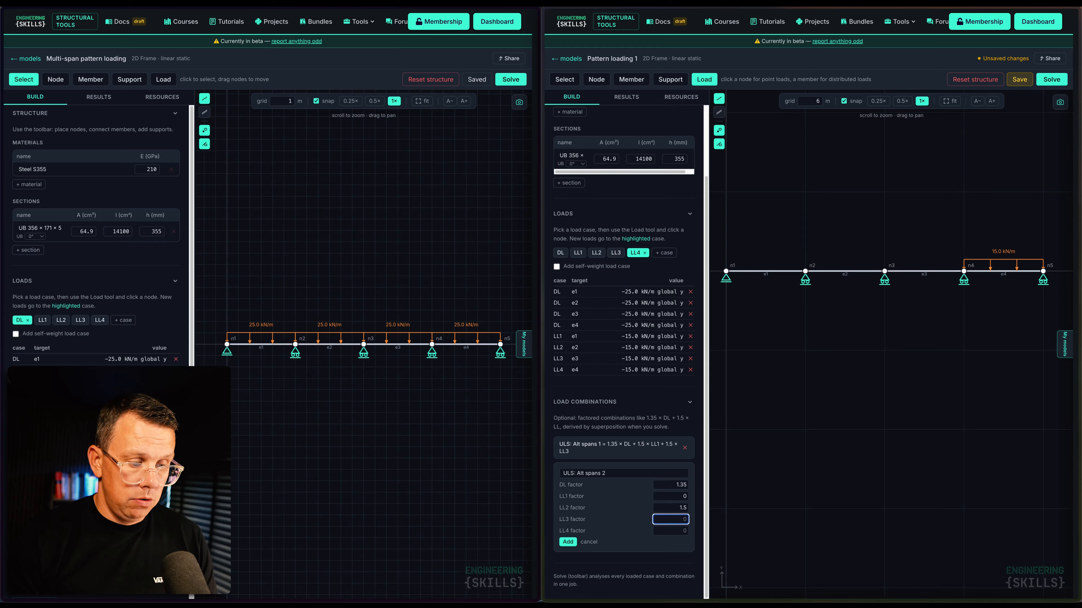
key(Tab)
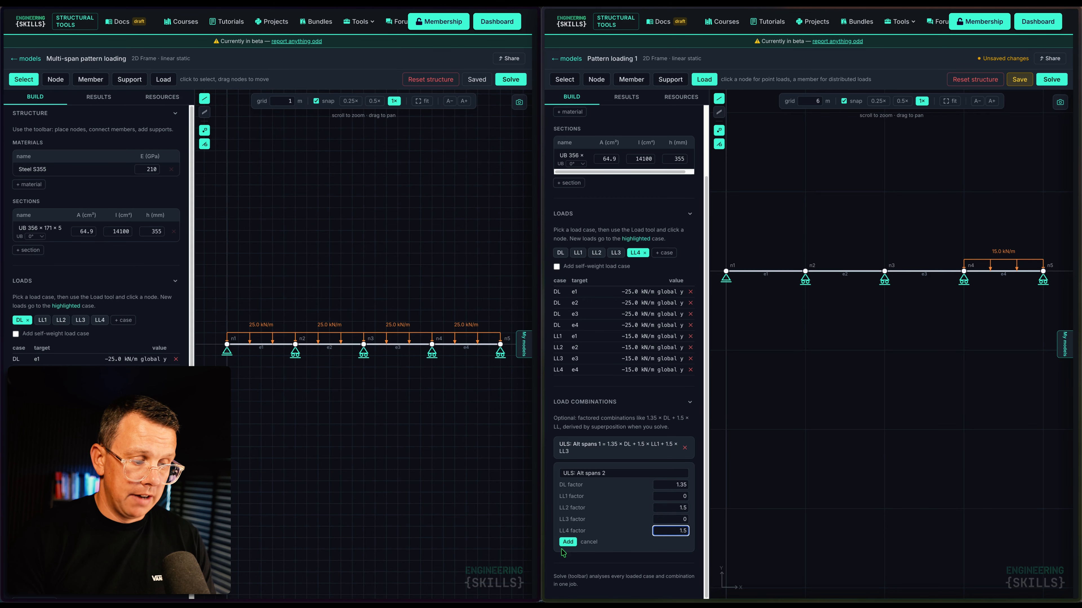
click(568, 542)
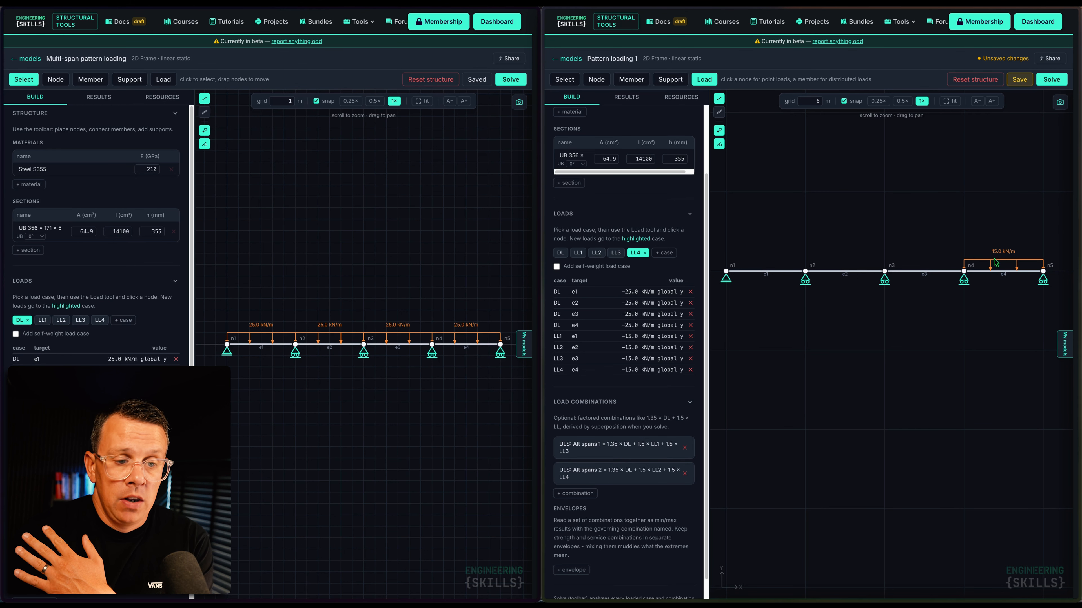
Add combination 'ULS: Adj spans 1' with DL 1.35, LL1 1.5, LL2 1.5, LL3 and LL4 0
click(582, 495)
click(583, 497)
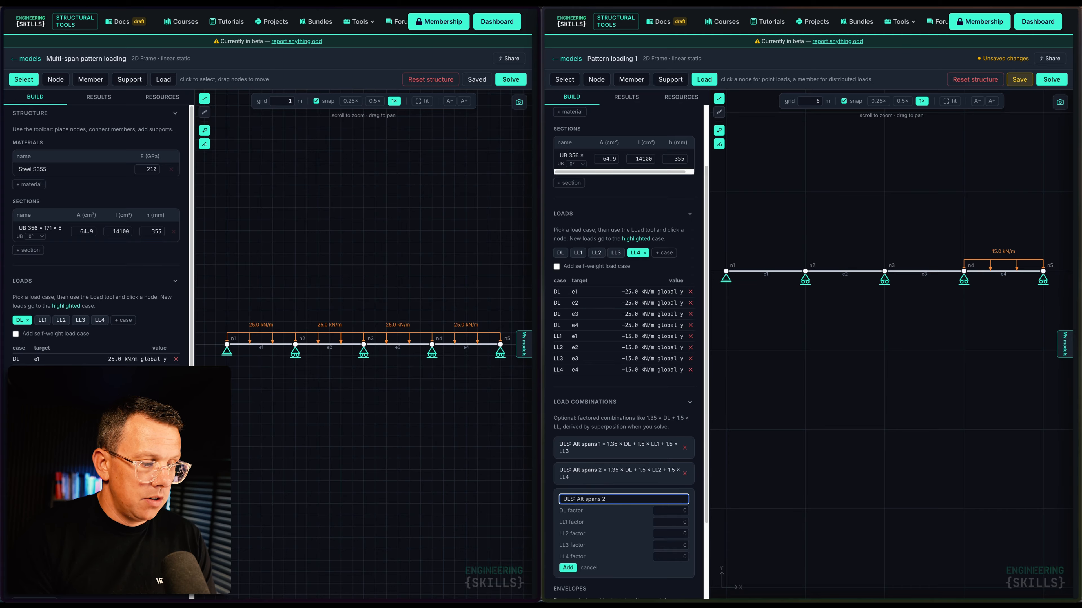
text(dj)
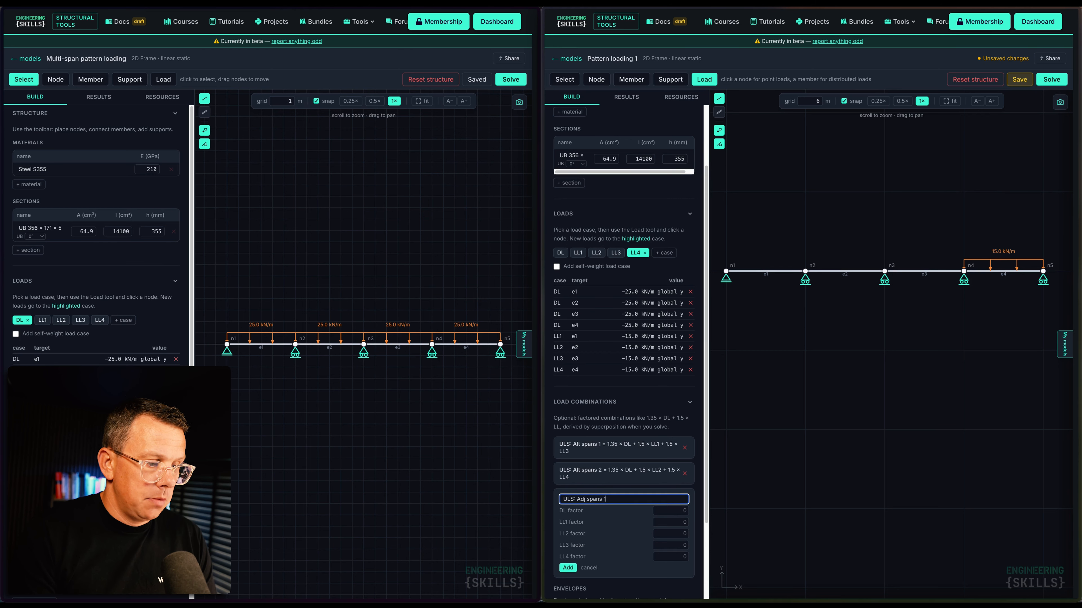
click(674, 511)
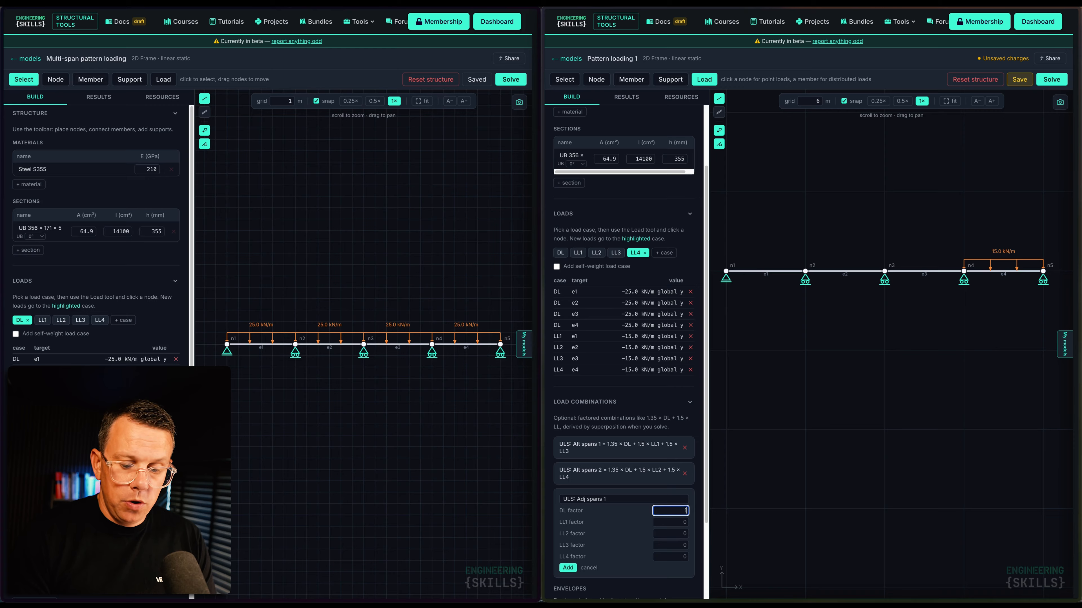
click(673, 522)
text(1)
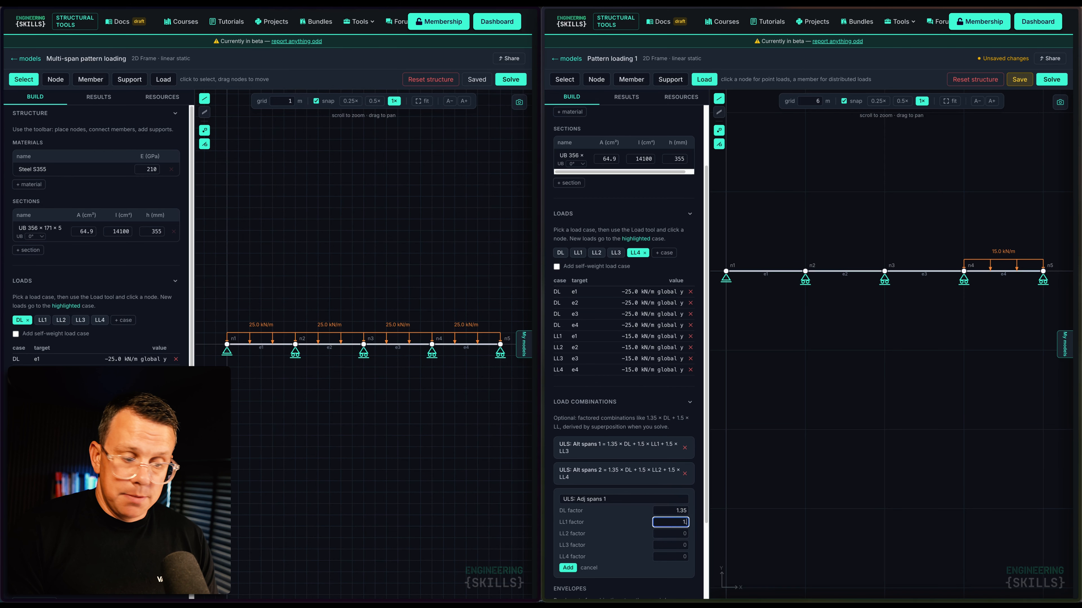
text(.5)
key(Tab)
text(1.5)
key(Tab)
key(Tab)
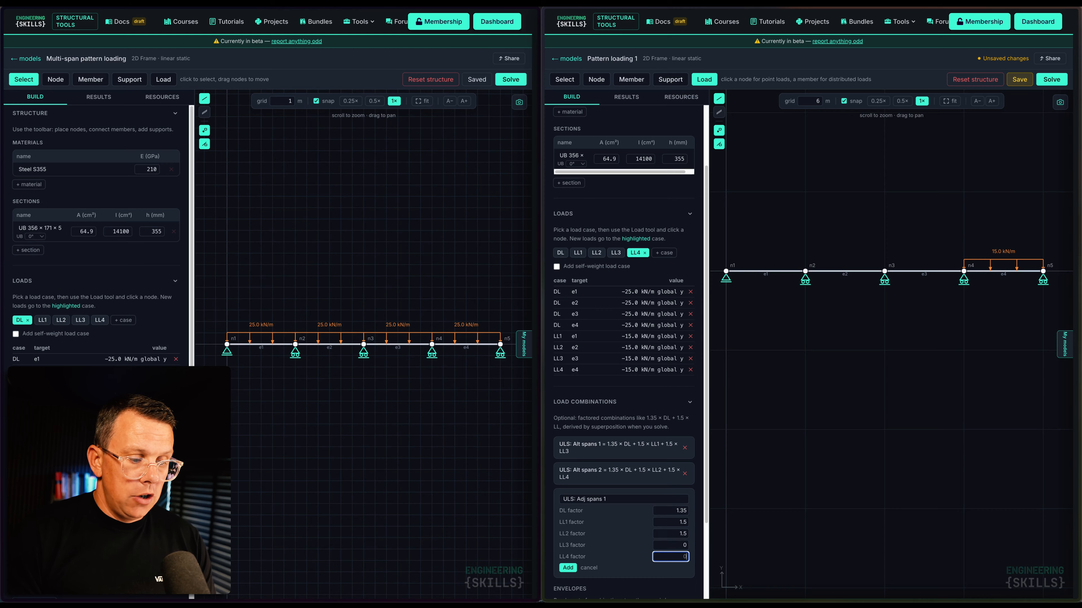
click(567, 569)
Start a fourth combination named 'ULS: Adj spans 2' with DL 1.35, LL2 1.5 and LL3 1.5
click(572, 520)
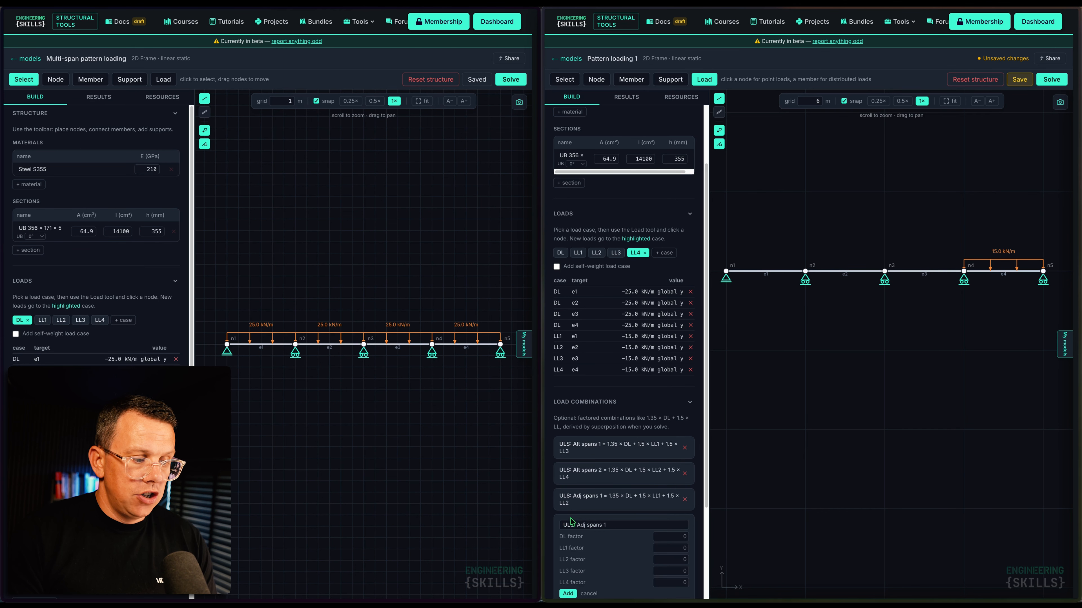
click(629, 525)
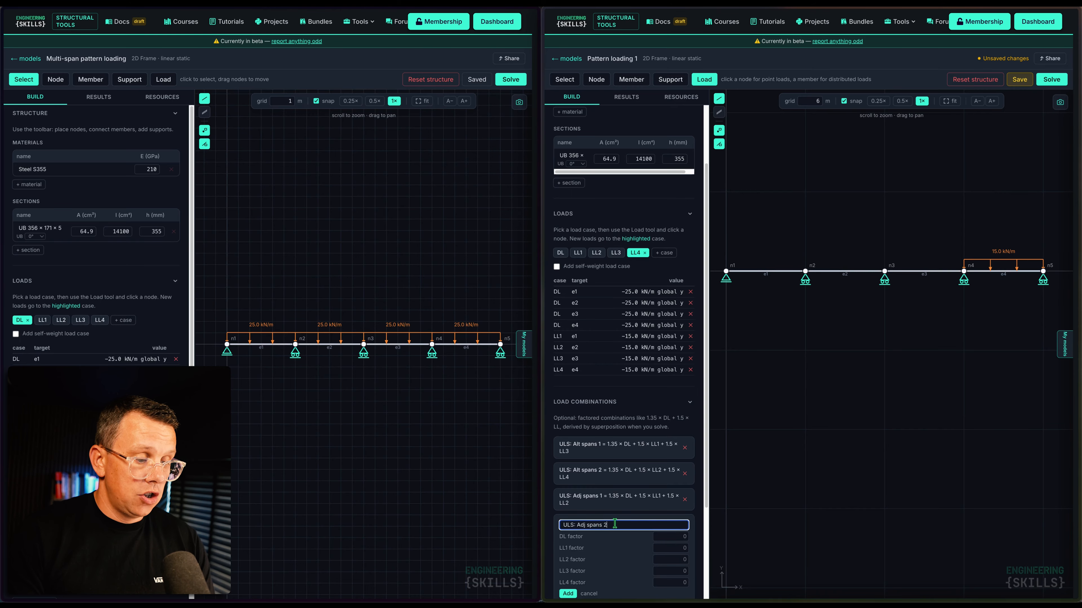
text(2)
click(665, 536)
text(1.35)
key(Tab)
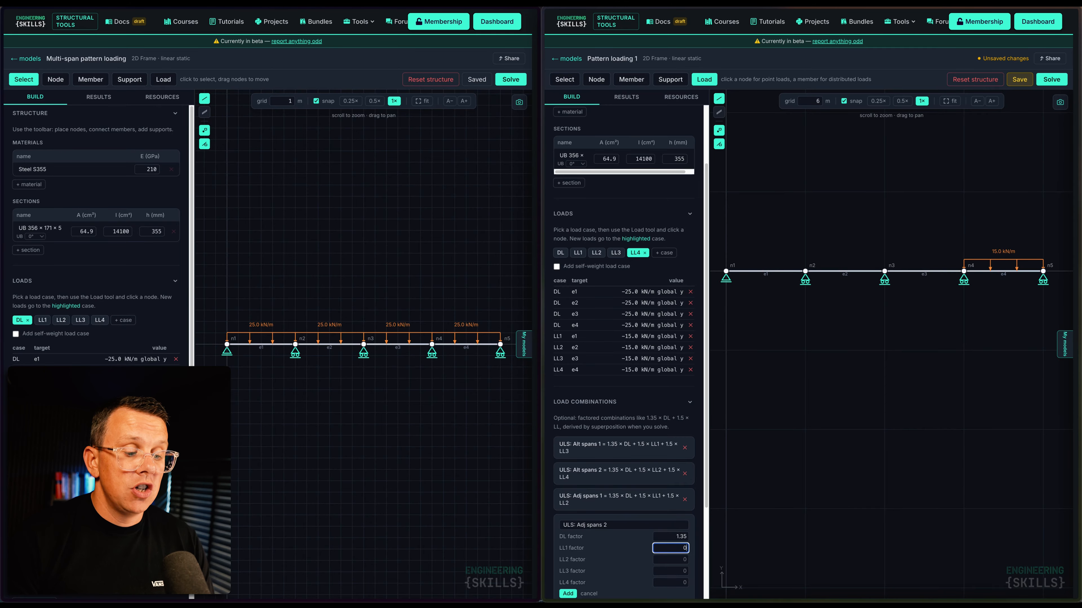
key(Tab)
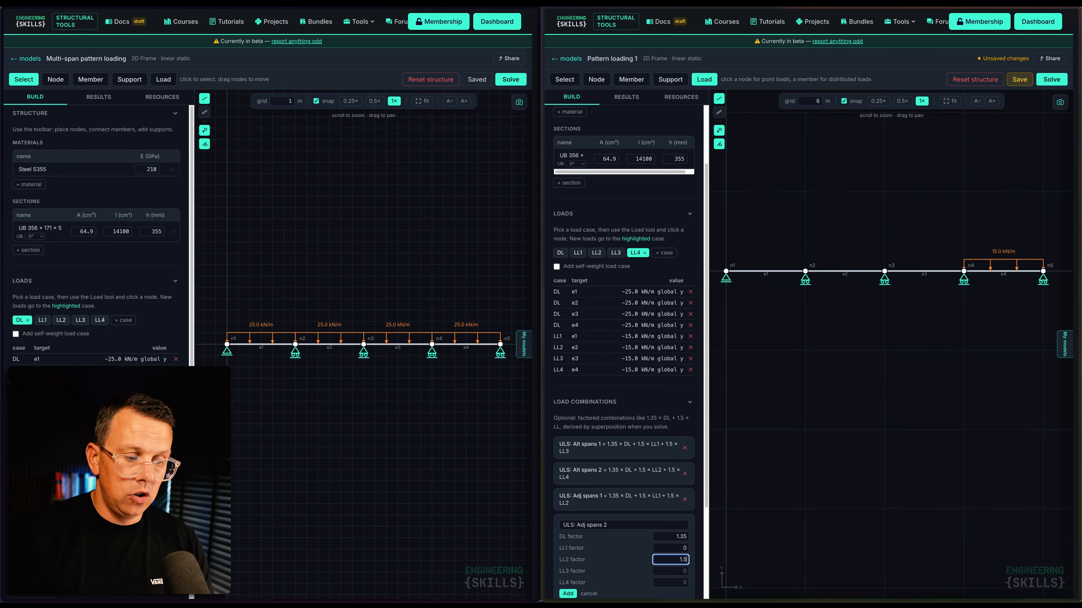
key(Tab)
text(1.5)
key(Tab)
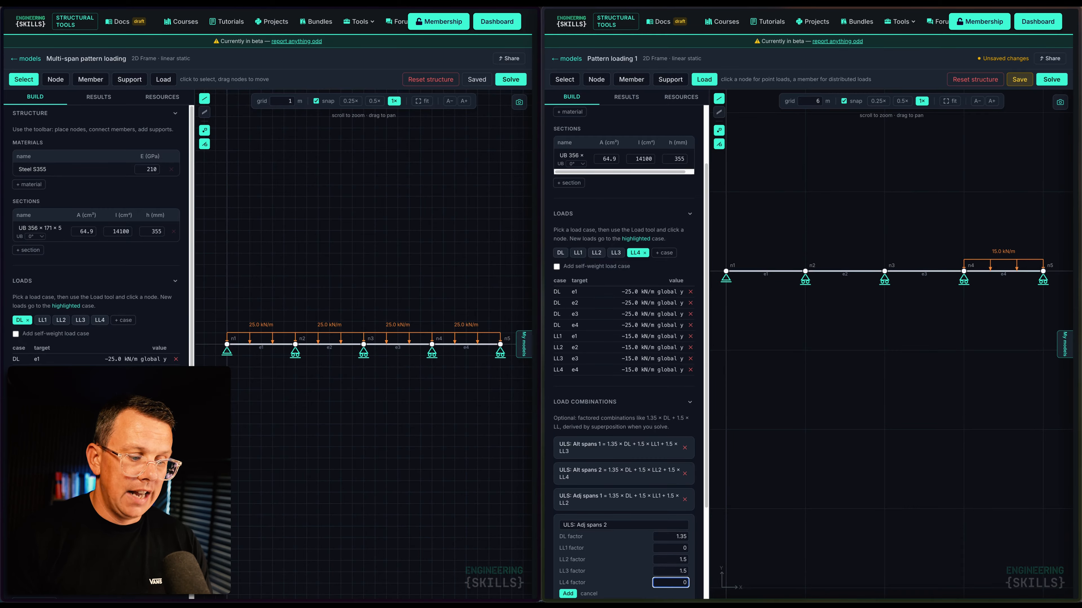
Add the ULS: Adj spans 2 combination and start a new one named 'ULS: Adj spans 3'
click(567, 594)
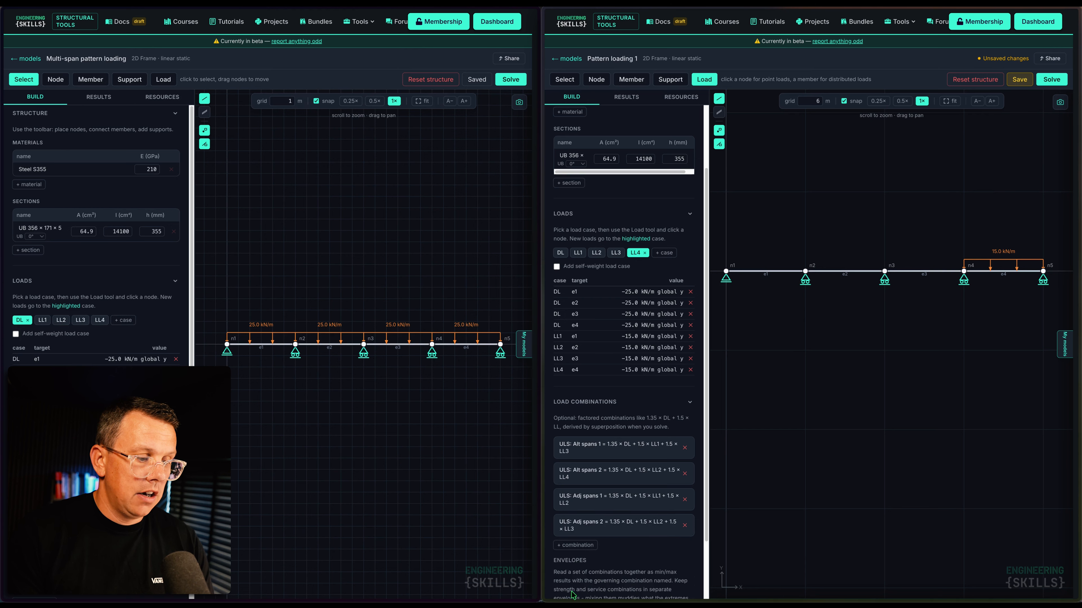
scroll(590, 511, down, 2)
click(590, 473)
click(620, 477)
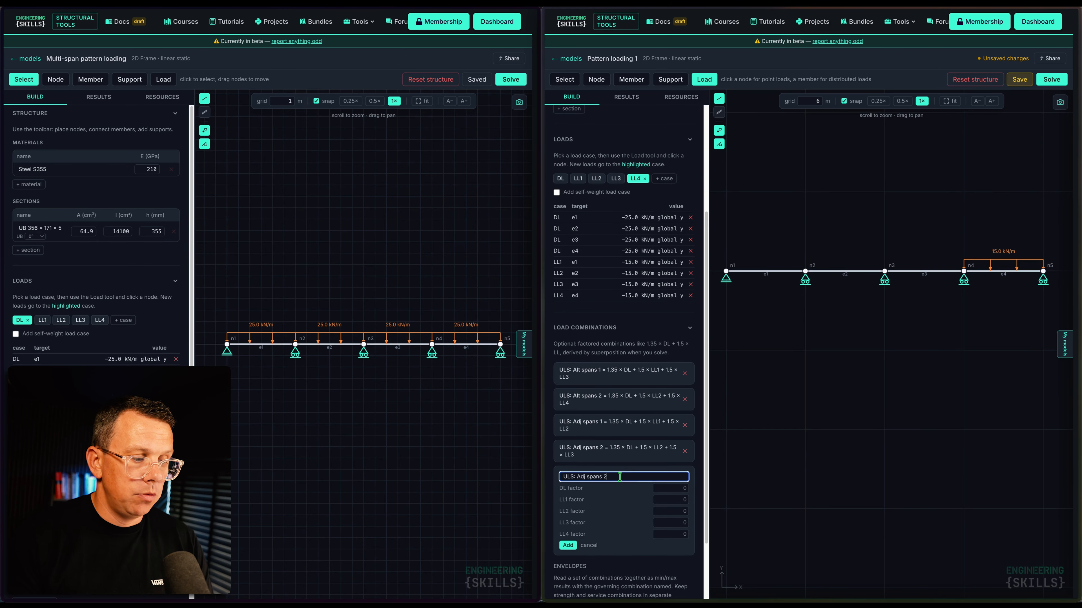
key(BackSpace)
text(3)
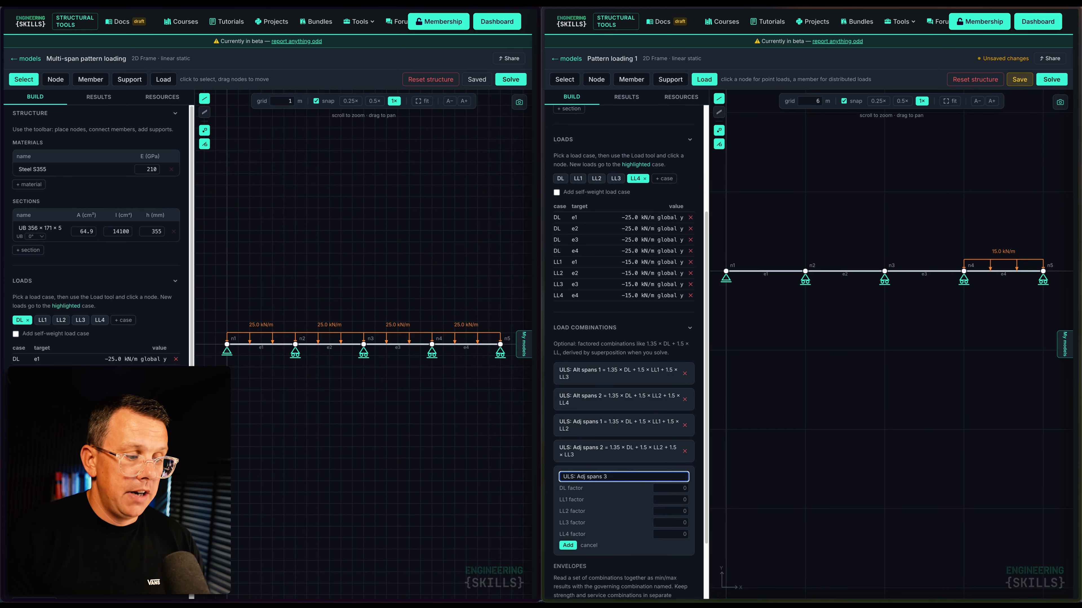
Give it DL 1.35, LL3 1.5 and LL4 1.5 factors and add it
click(662, 488)
text(1.35)
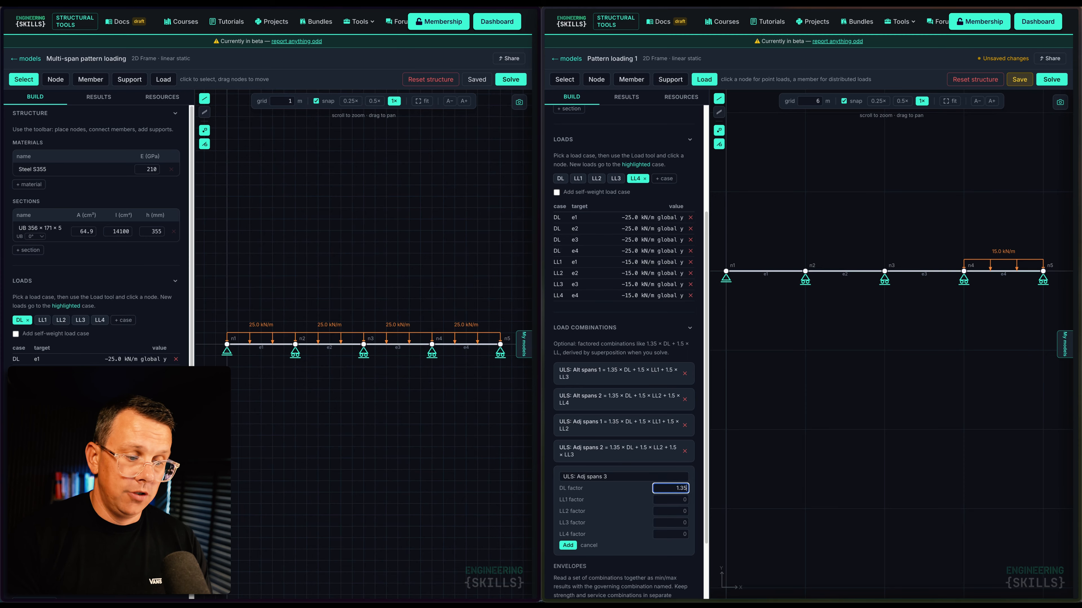
click(682, 499)
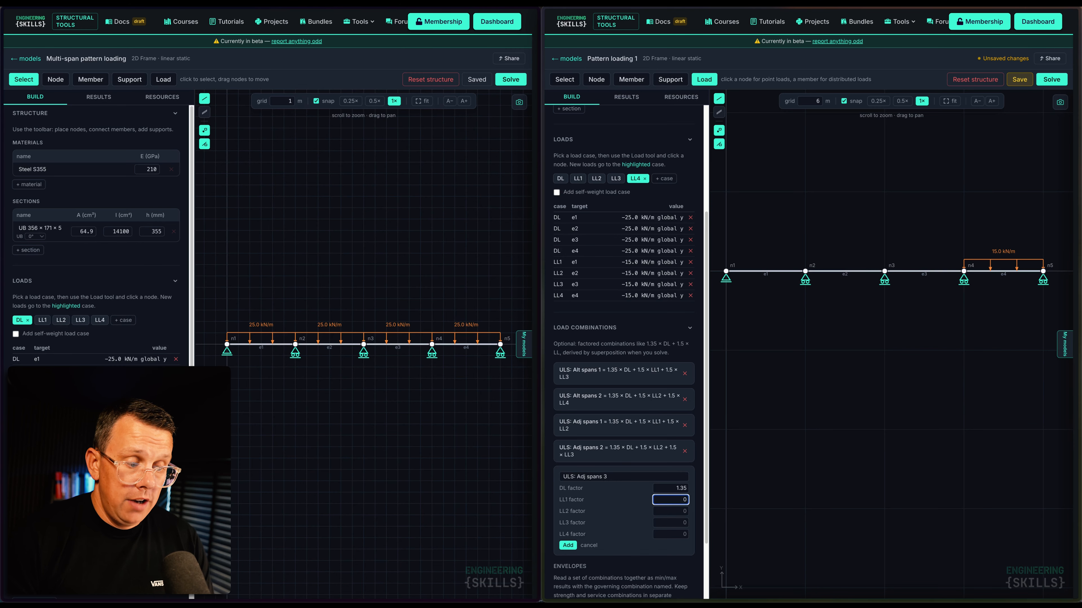
key(Tab)
key(Tab)
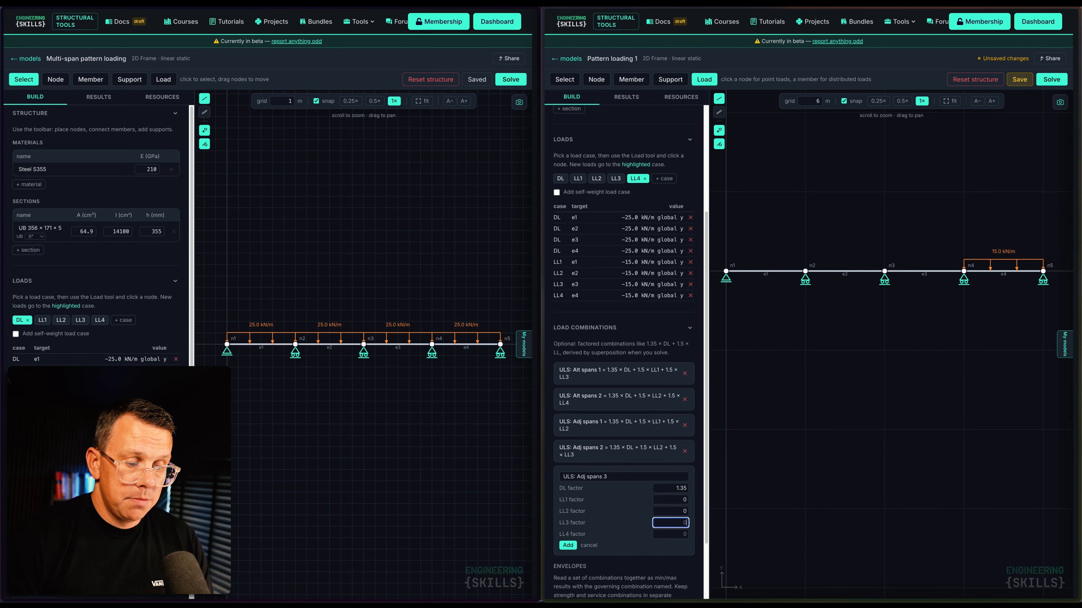
text(1.5)
key(Tab)
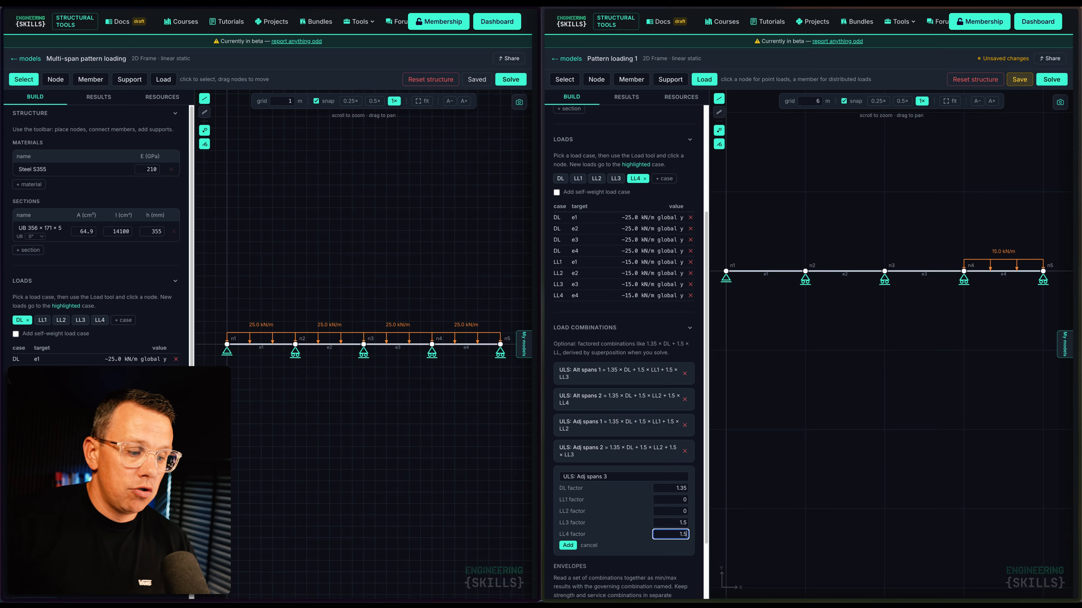
click(567, 546)
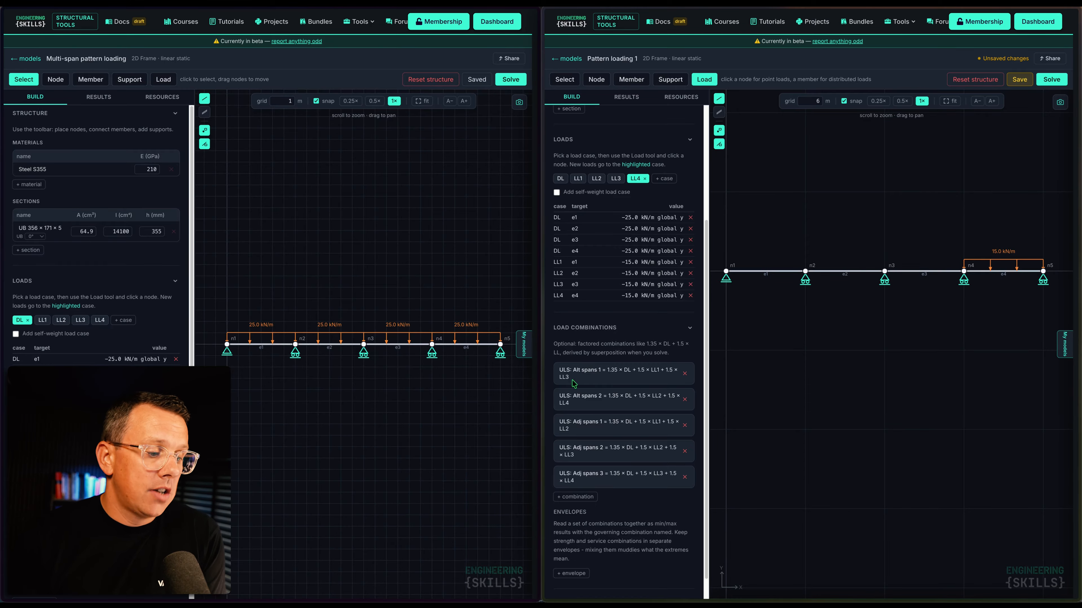
Add a 'ULS envelope' of Alt spans 1–2 and Adj spans 1–3, then save the model
scroll(589, 372, down, 1)
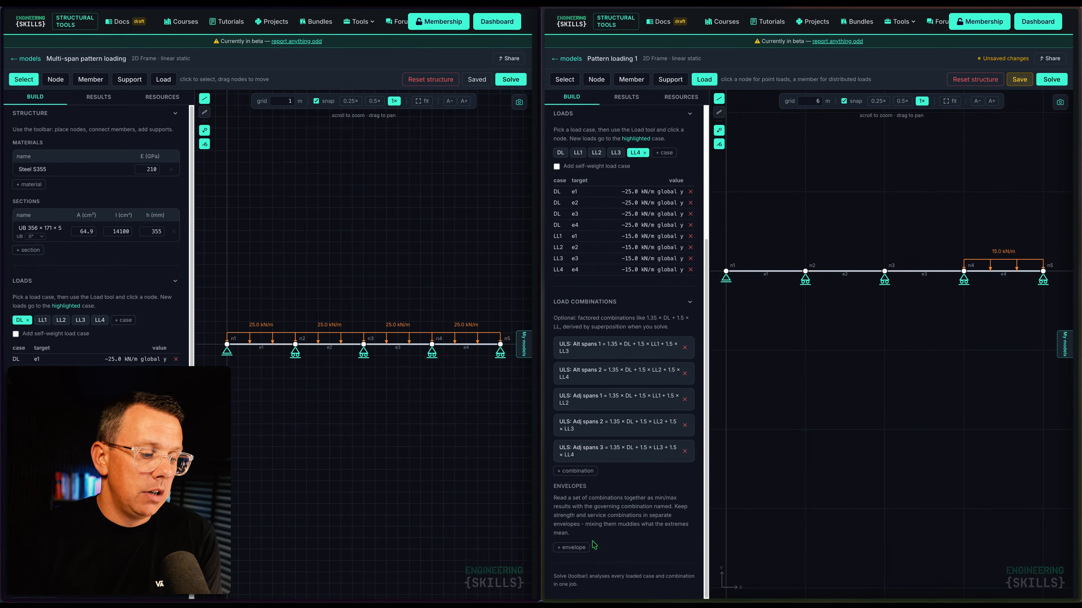
click(573, 548)
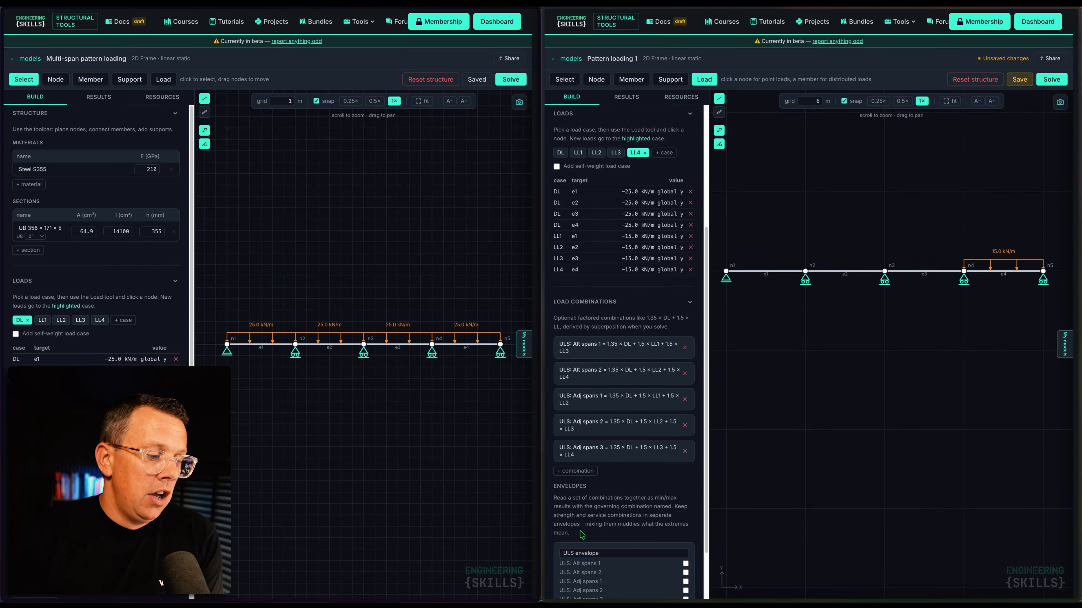
scroll(610, 446, down, 2)
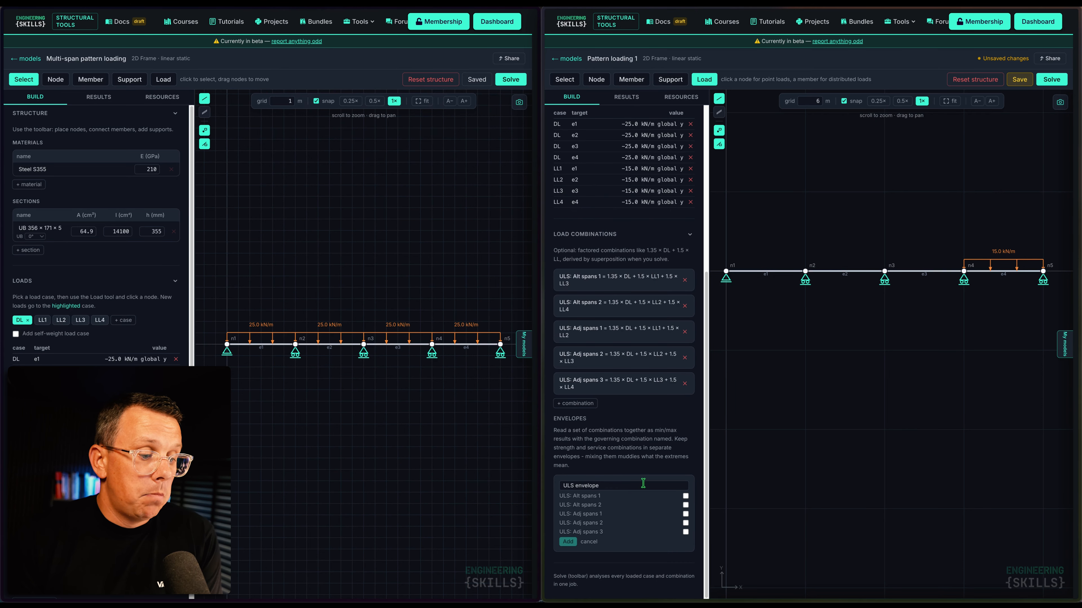
click(685, 497)
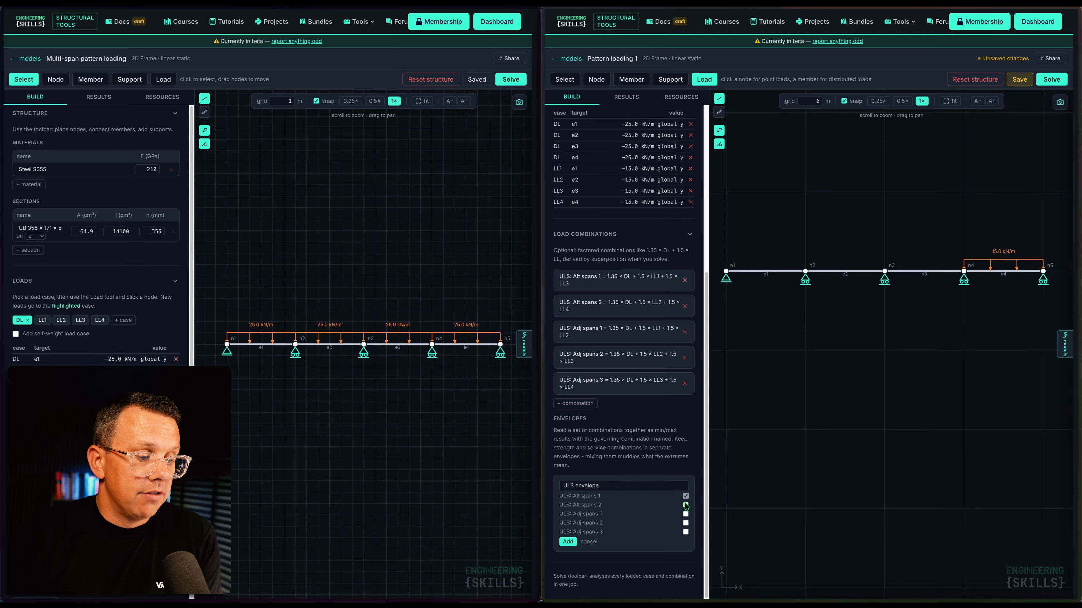
click(685, 506)
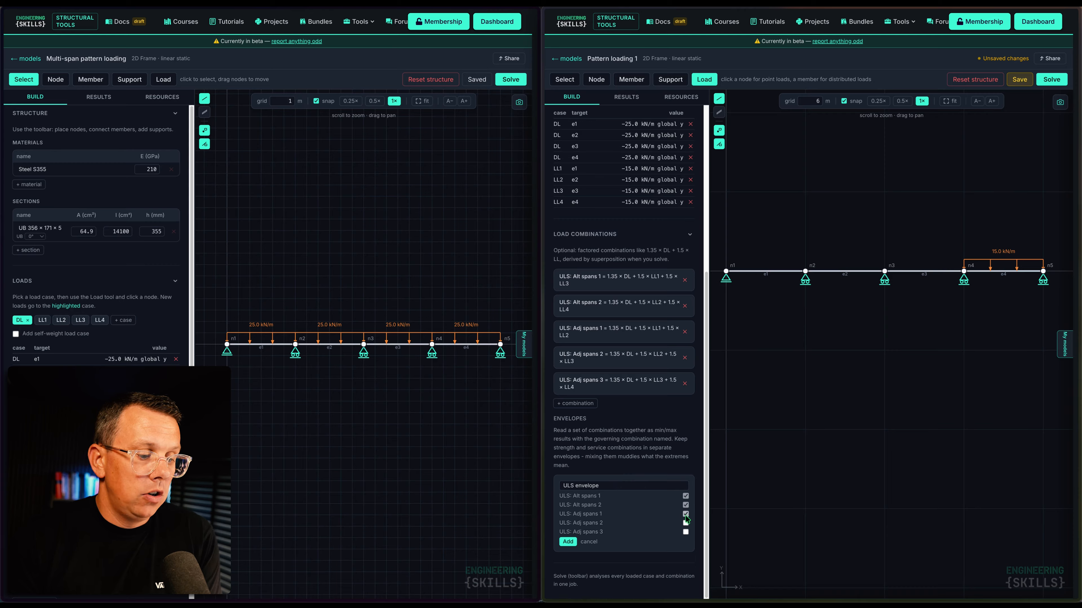
click(686, 523)
click(685, 532)
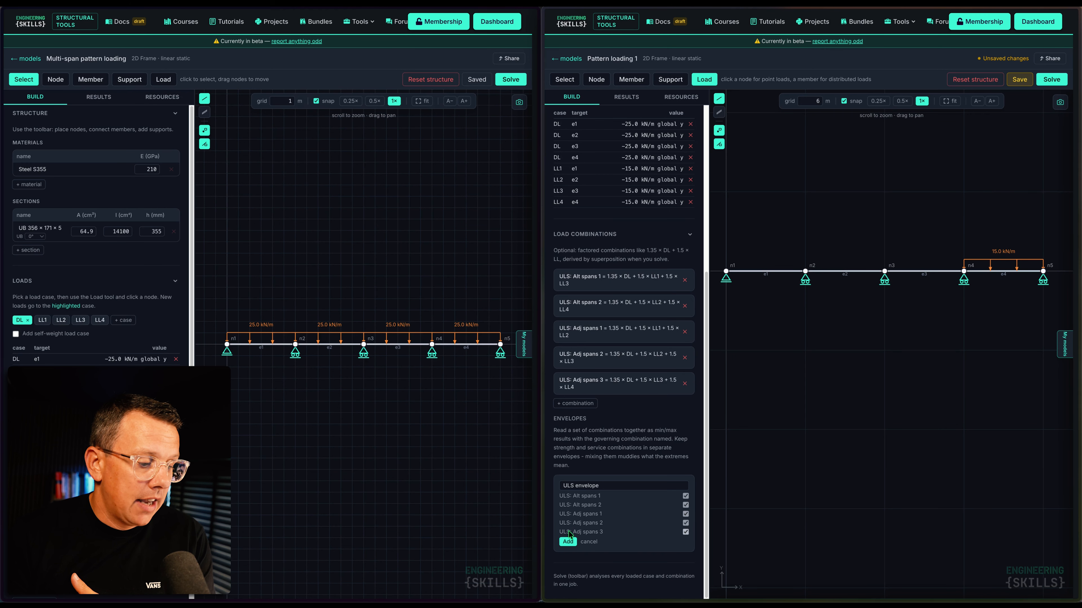
click(568, 541)
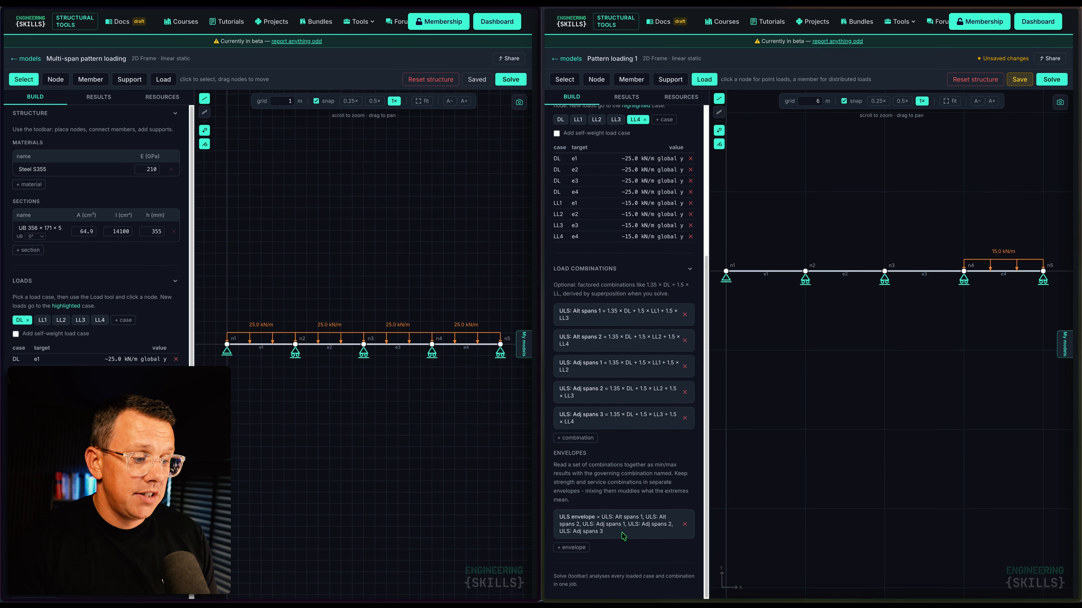
click(1023, 81)
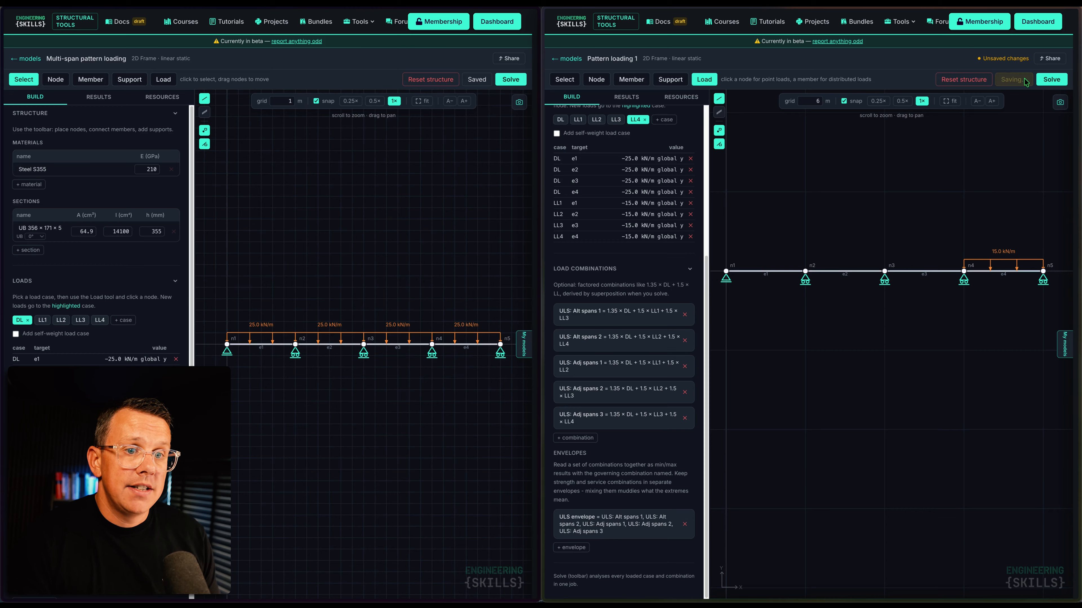
Solve the beam, fit it to the canvas width, and keep DL as the result set
click(1062, 83)
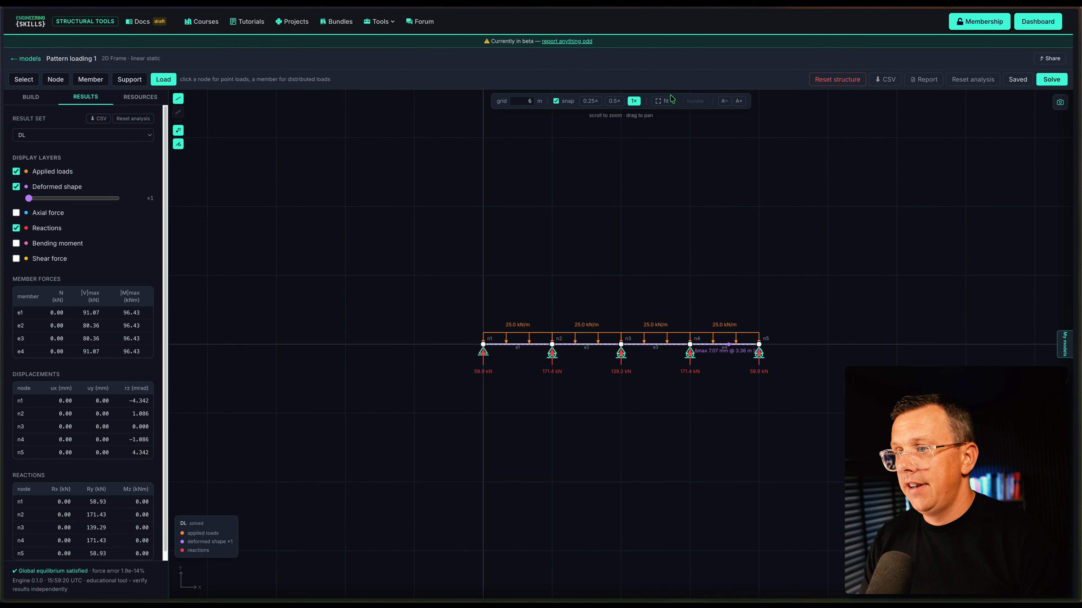
click(670, 100)
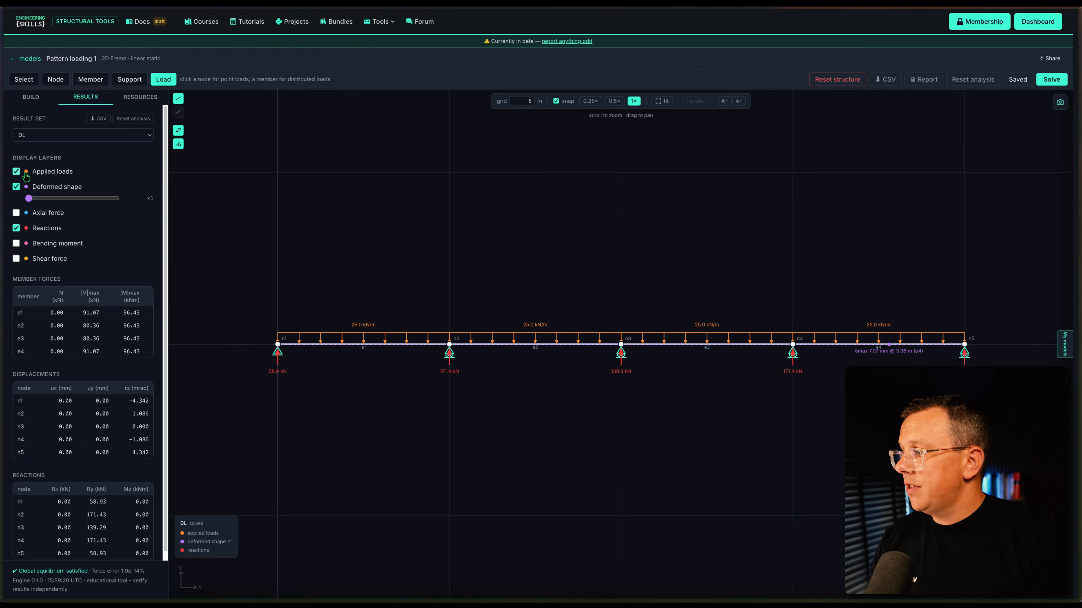
click(94, 135)
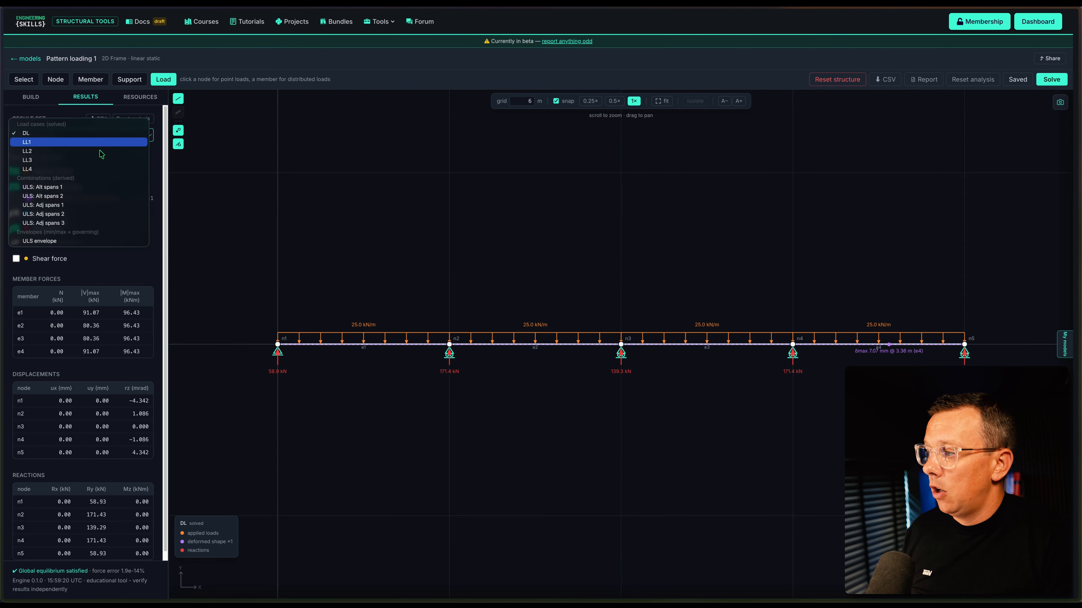
click(97, 135)
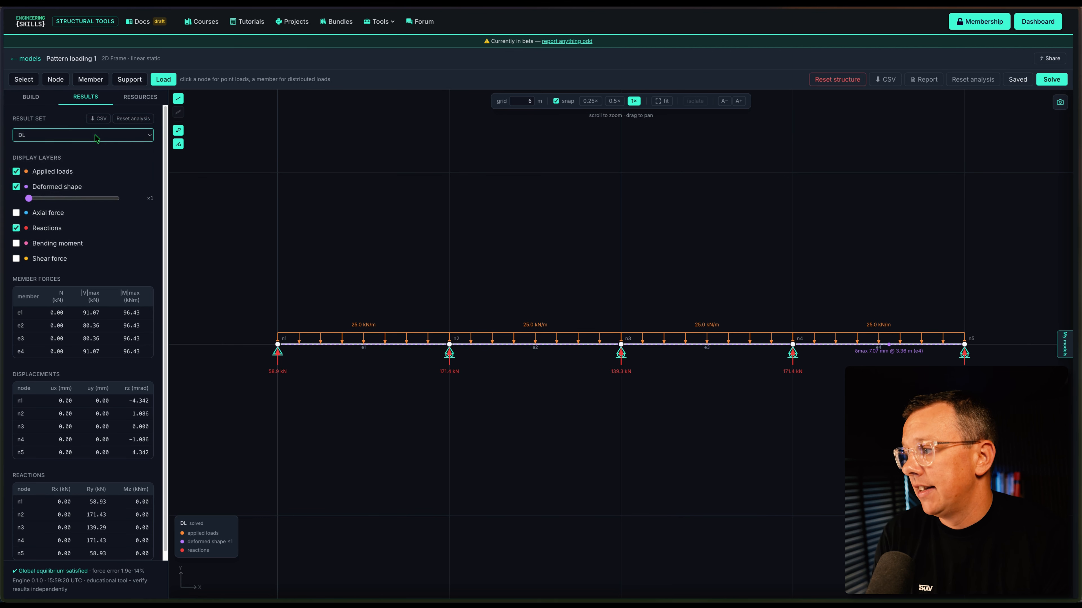
Raise the deformed shape scale to about ×191 to exaggerate the DL deflection
drag(29, 199, 79, 203)
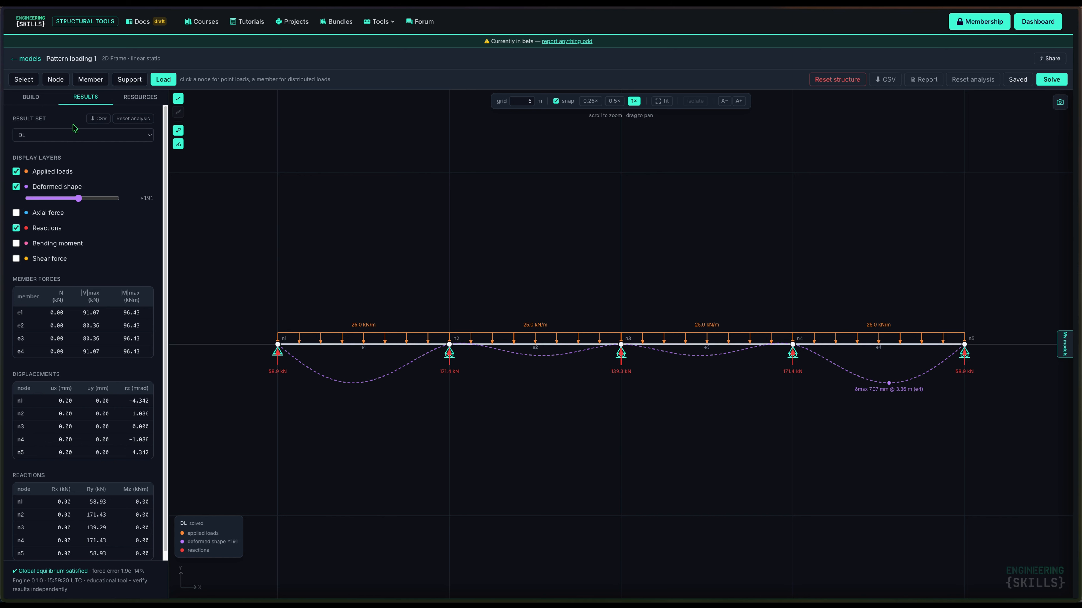
click(74, 136)
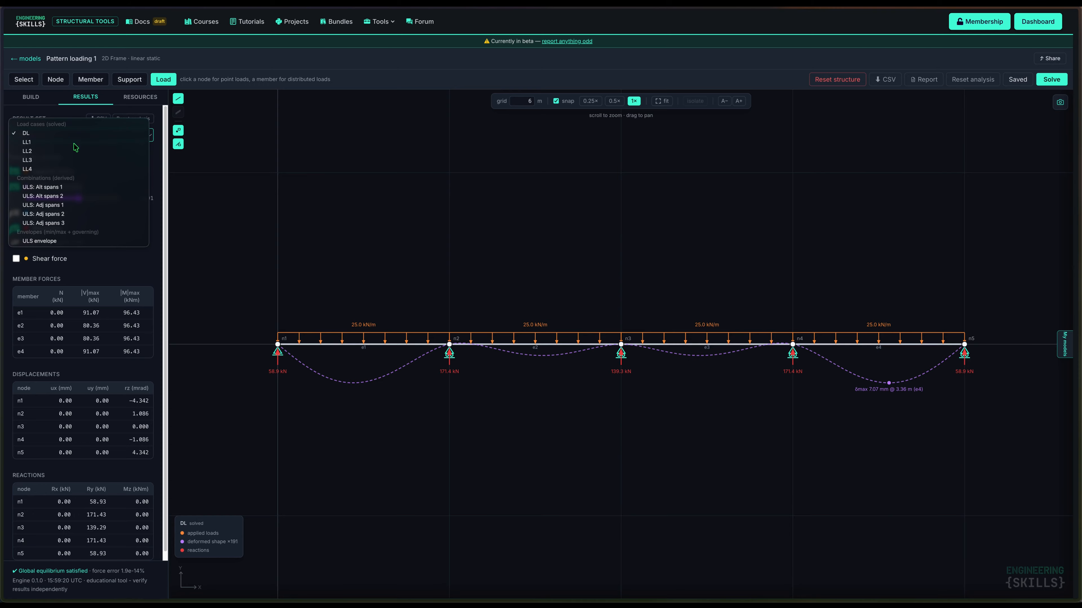
Switch to LL1 results and overlay enlarged bending moment and shear force diagrams
click(73, 143)
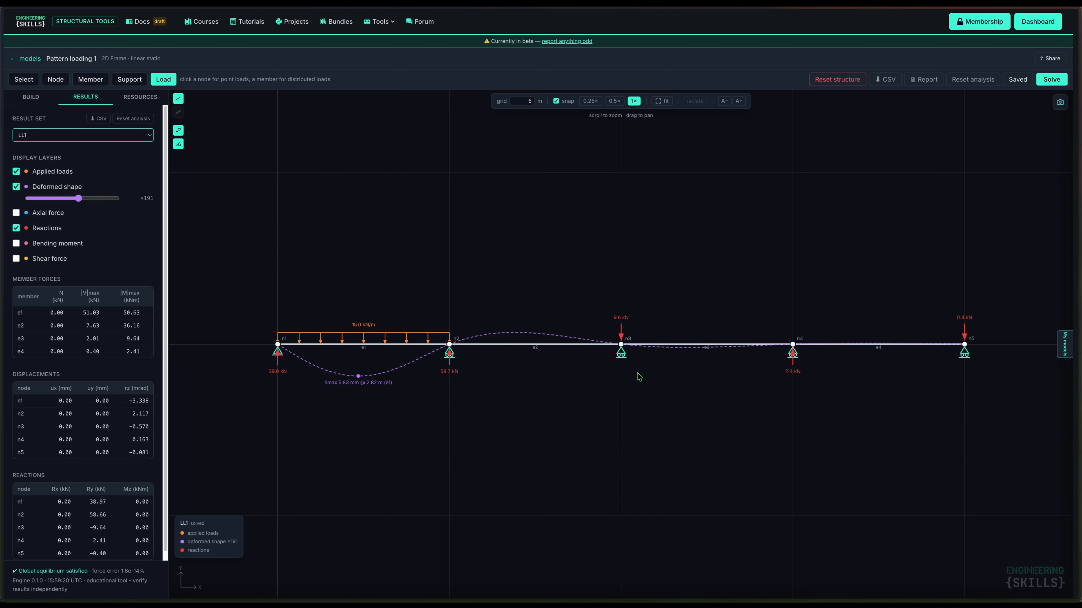
click(16, 243)
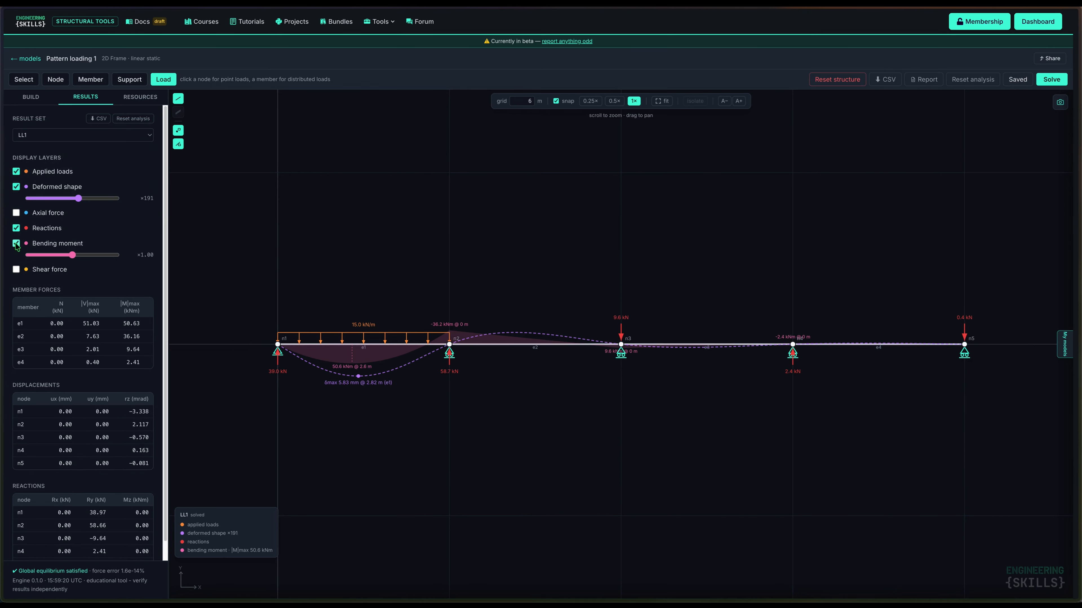
click(83, 256)
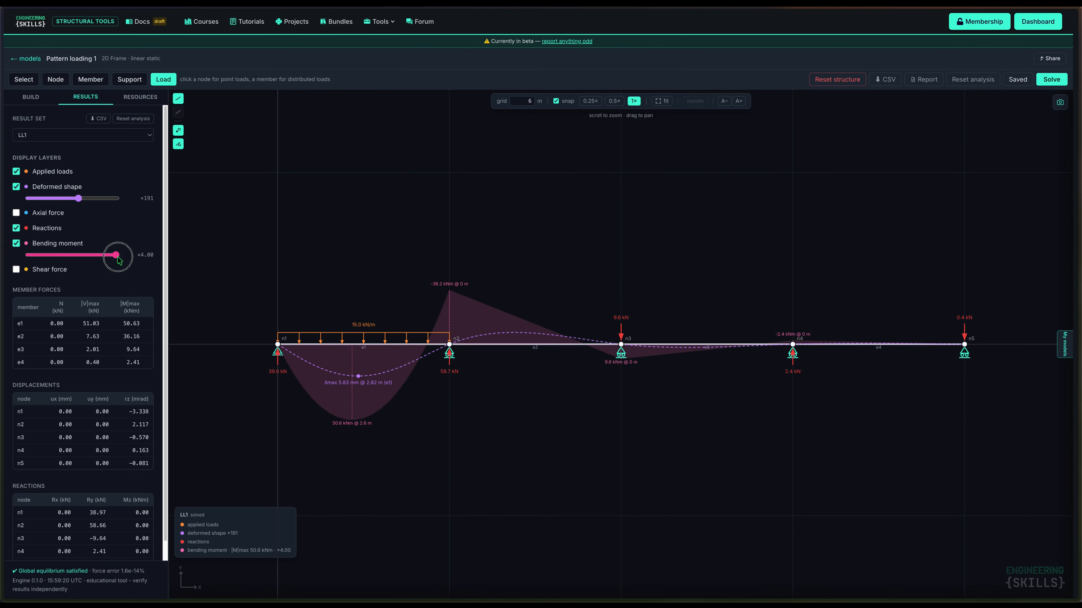
click(16, 244)
click(16, 259)
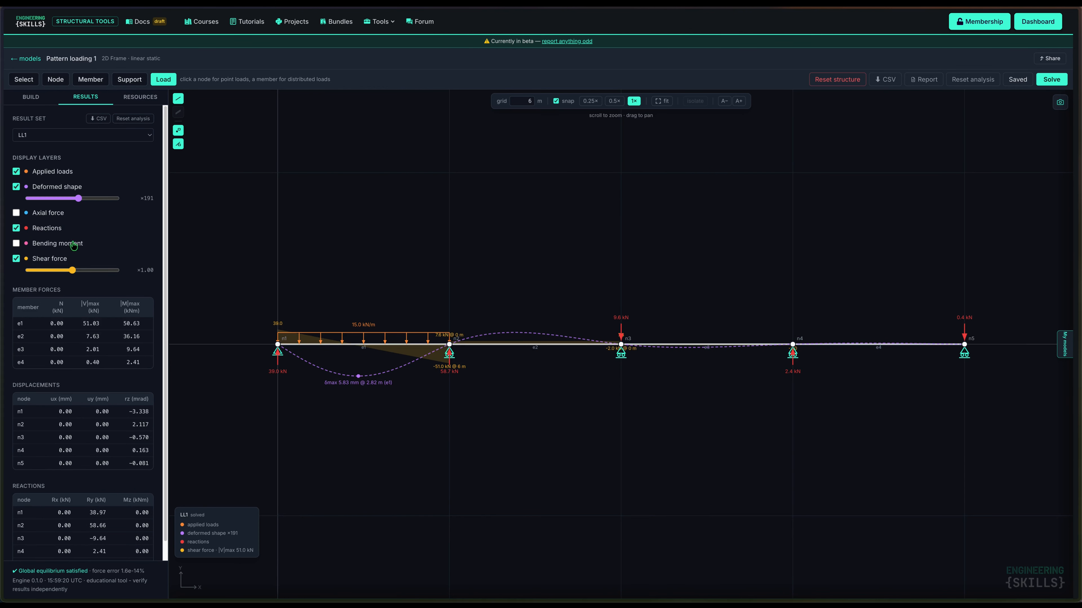
drag(73, 271, 101, 276)
click(16, 244)
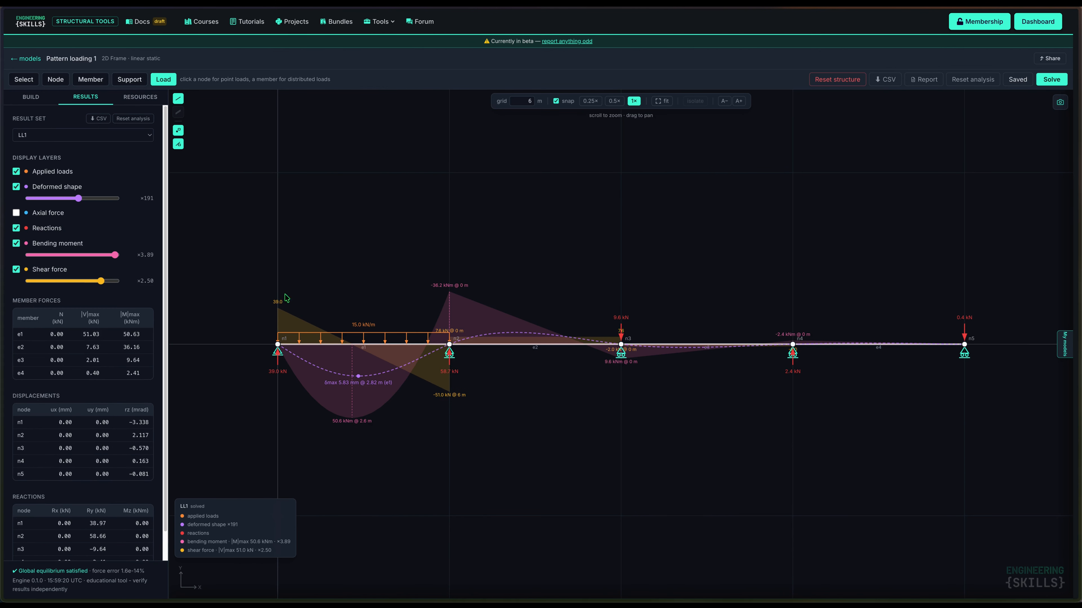